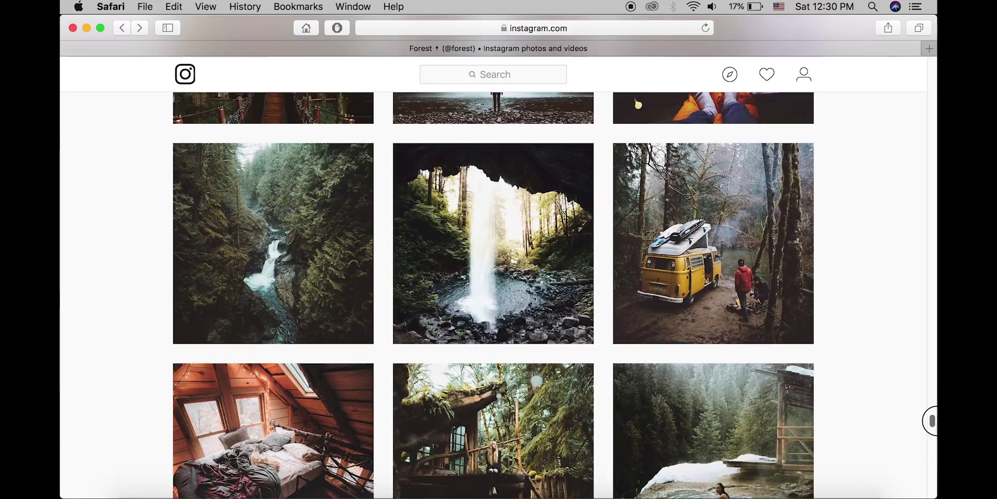
Step: Browse the forest photos on the Instagram page to examine their colours and tones as an editing reference
scroll(932, 418, "up", 2)
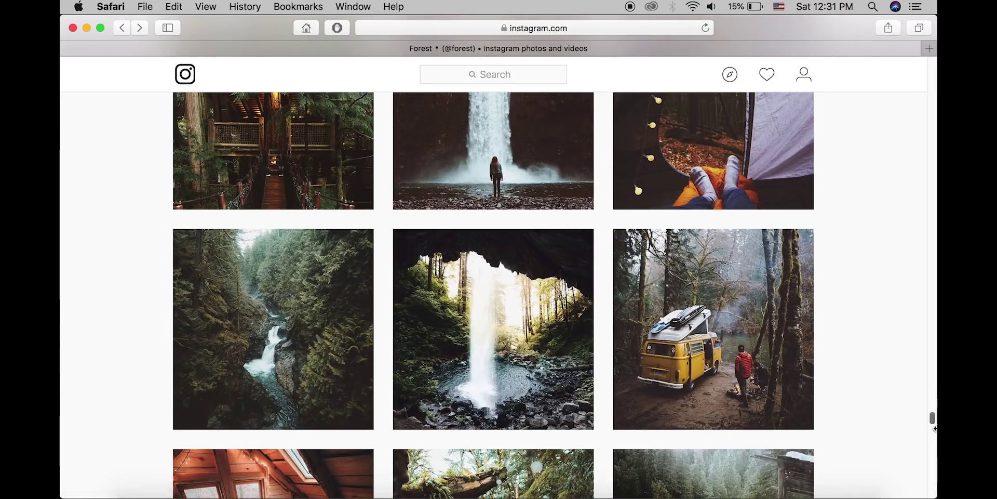
left_click_drag(933, 420, 933, 448)
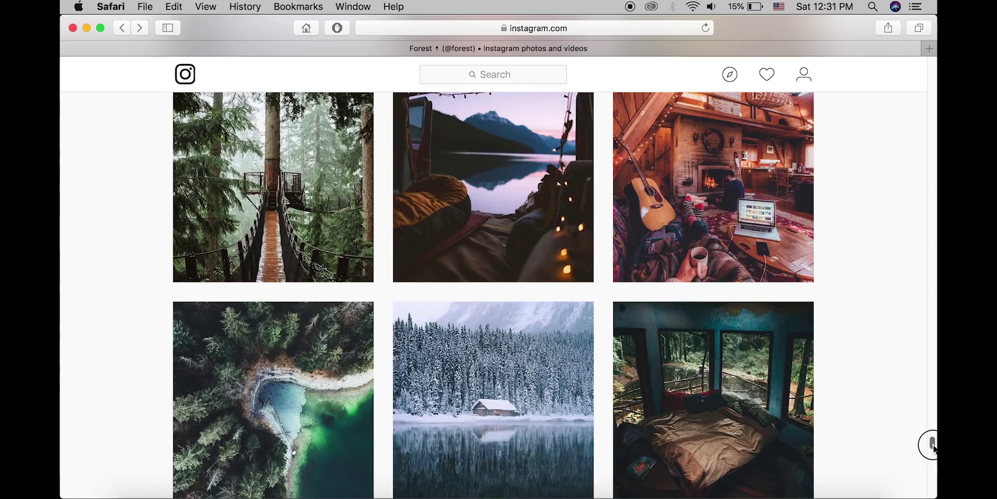
left_click_drag(933, 448, 934, 421)
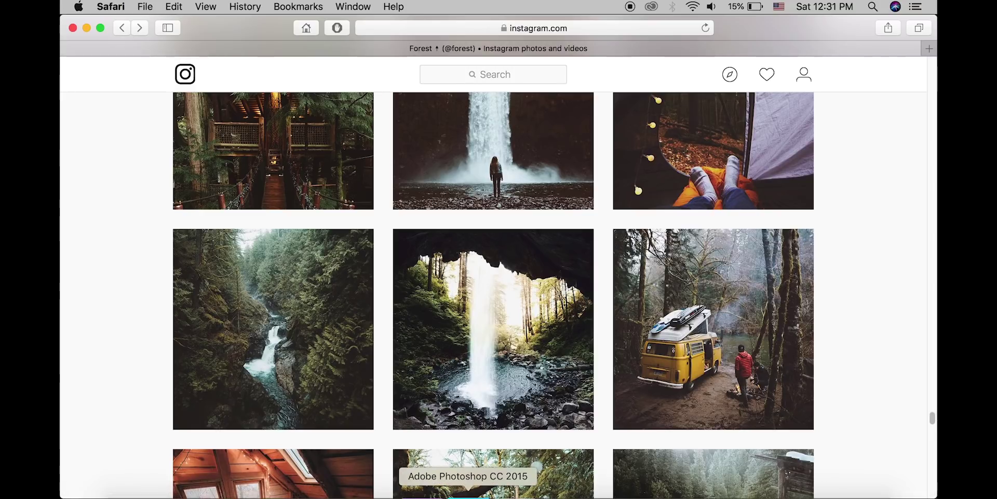
Step: Switch to Photoshop's Camera Raw and set the waterfall photo's Temperature to 5050 and Tint to +18
left_click(468, 496)
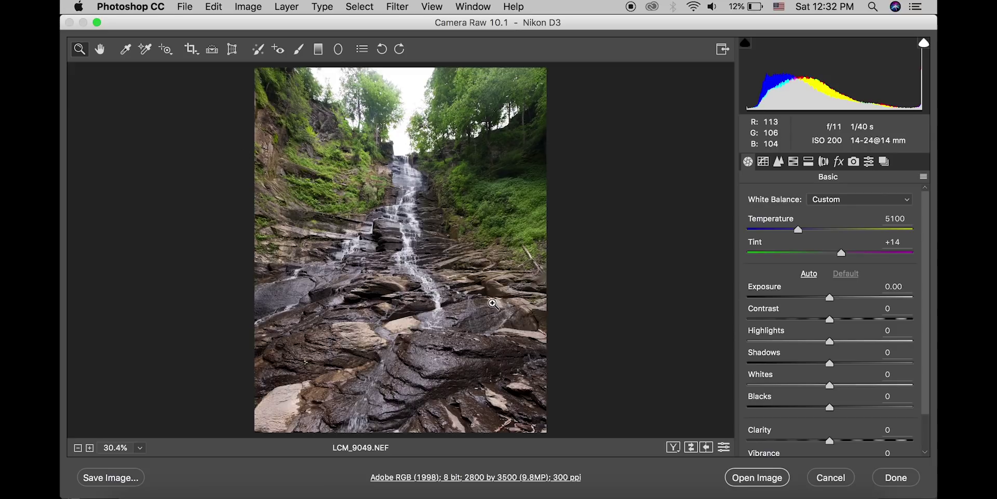
left_click(798, 230)
left_click_drag(799, 233, 797, 234)
left_click_drag(843, 254, 845, 254)
Step: Set the photo's Contrast to -15, Highlights to -76, Whites to +13 and Blacks to -26
left_click_drag(828, 321, 818, 320)
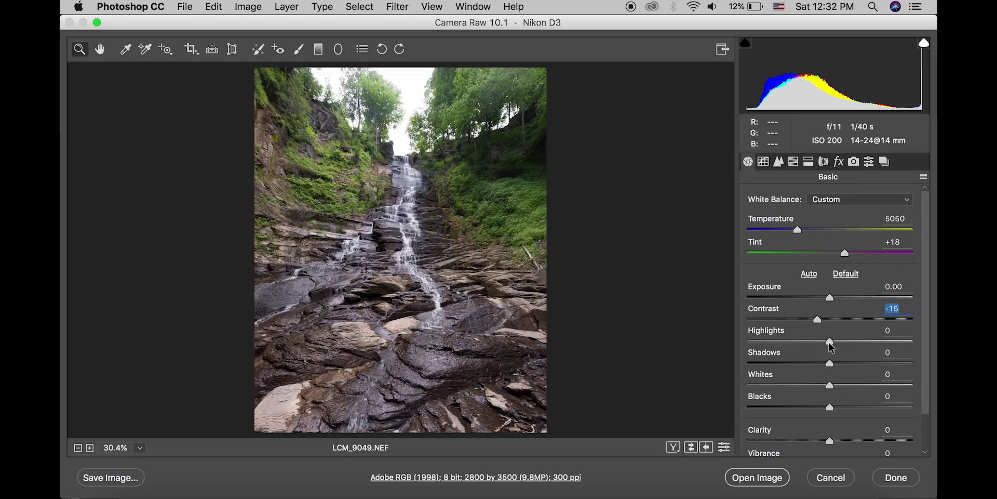
left_click_drag(829, 342, 770, 351)
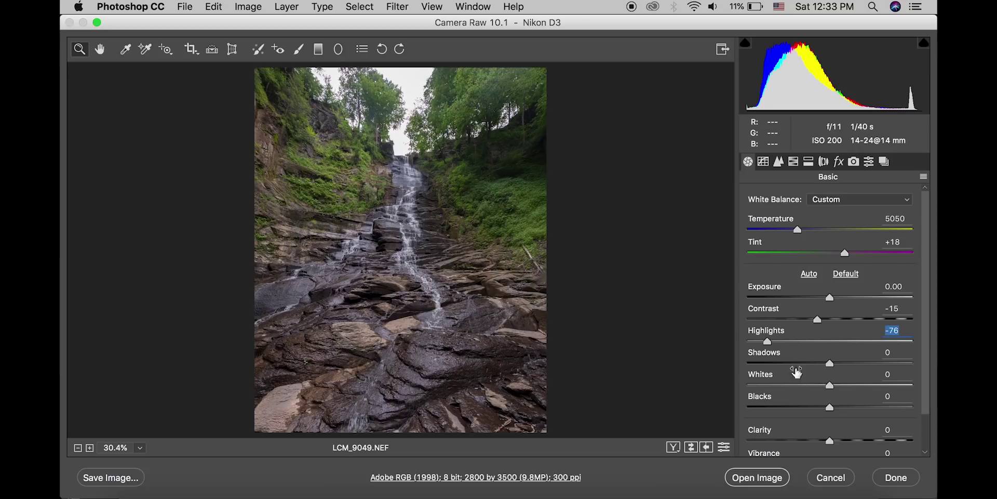
left_click(830, 386)
left_click_drag(832, 389, 810, 410)
left_click(832, 411)
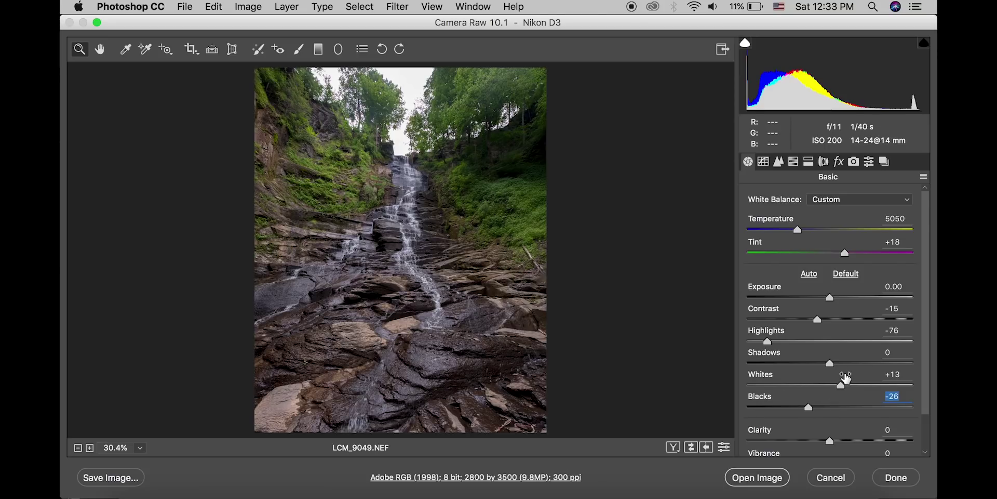
Step: Compare with the Instagram reference photos in Safari, return to Photoshop and set Clarity to +33
scroll(844, 379, "down", 2)
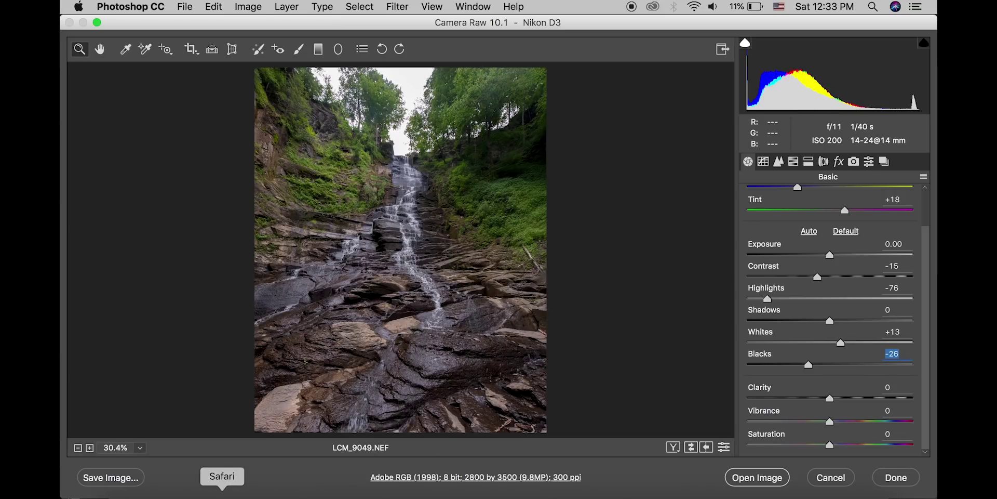
left_click(218, 492)
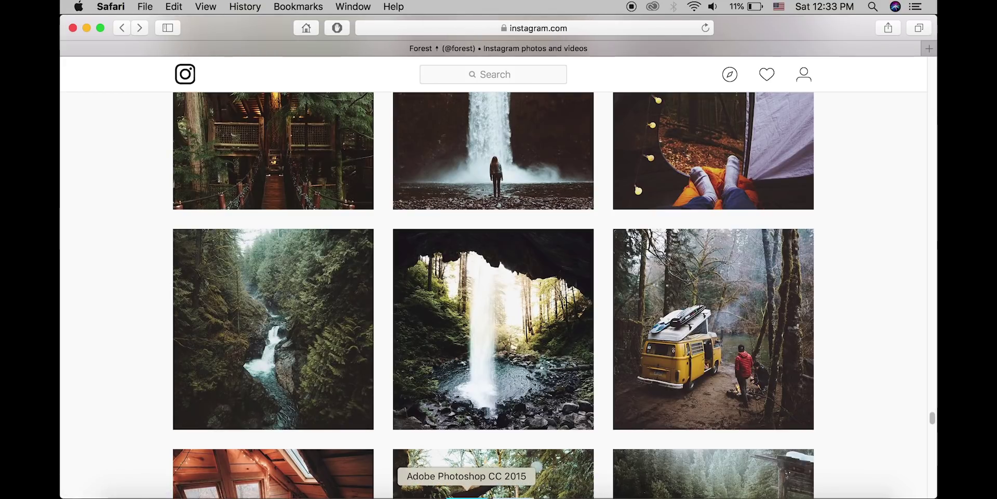
left_click(468, 493)
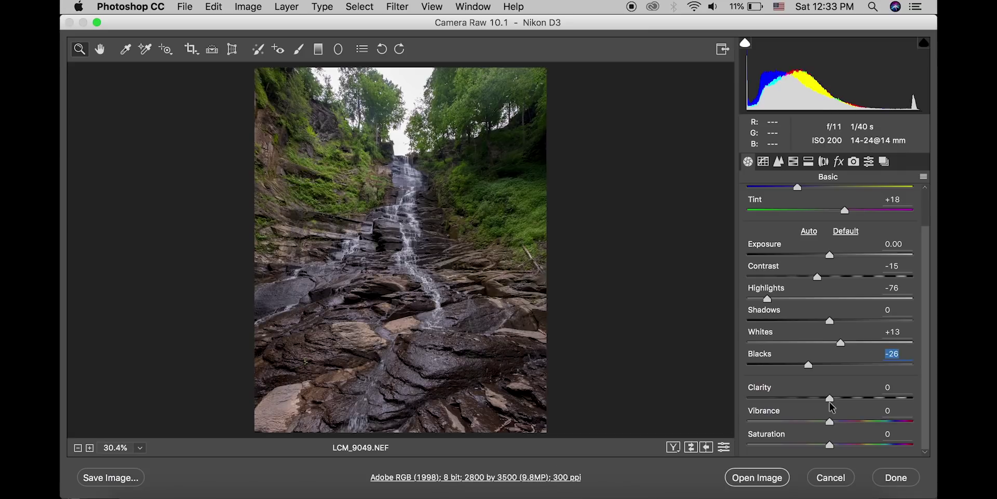
left_click_drag(830, 401, 851, 397)
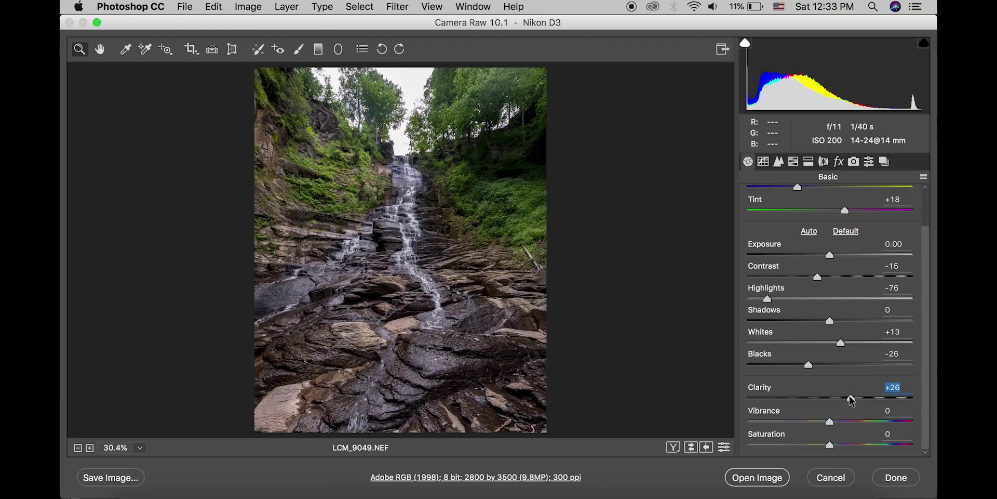
mouse_move(852, 399)
left_mouse_down()
mouse_move(910, 399)
mouse_move(857, 401)
left_mouse_up()
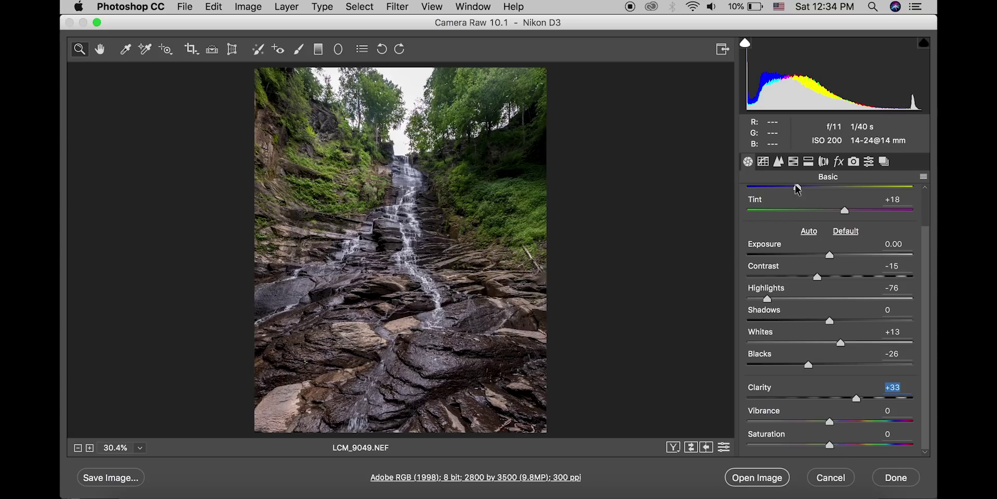
Step: Sharpen the photo with an Amount of 49 and a Detail of 33
left_click(779, 161)
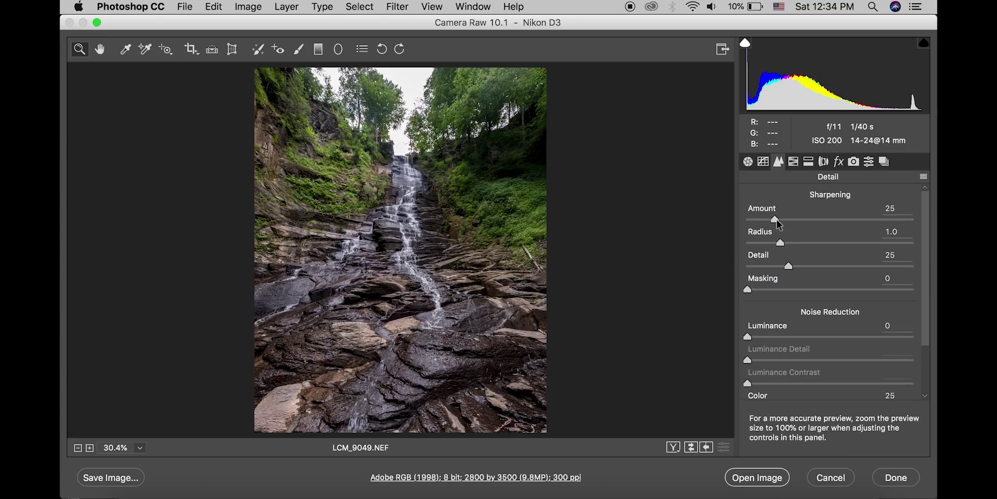
left_click_drag(782, 218, 803, 218)
left_click_drag(790, 267, 799, 269)
left_click(800, 267)
Step: Set the Luminance noise reduction to 5, judging it on an enlarged preview
left_click(90, 448)
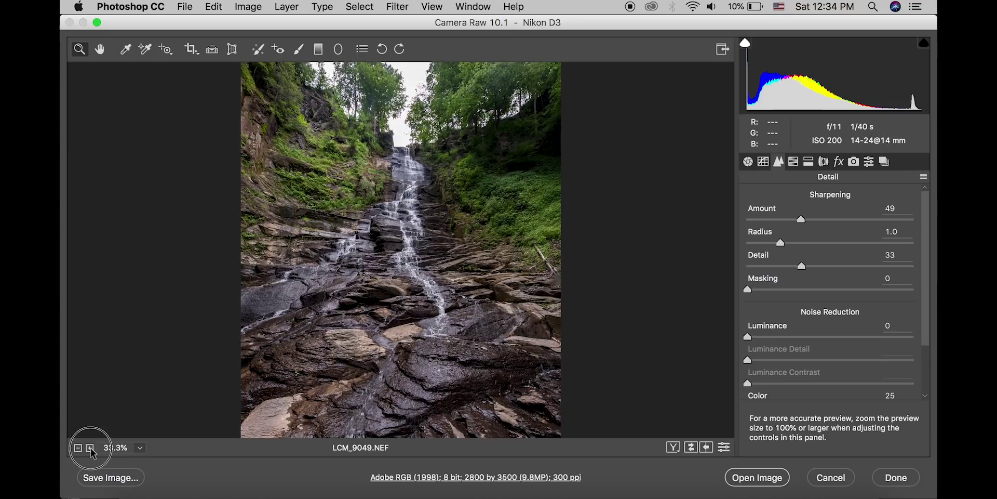
left_click(90, 448)
left_click(91, 448)
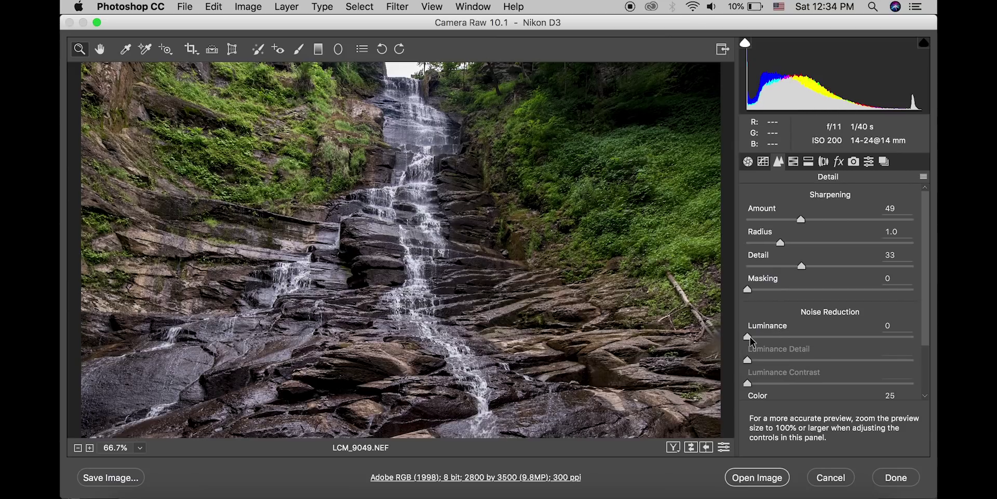
left_click_drag(749, 337, 758, 335)
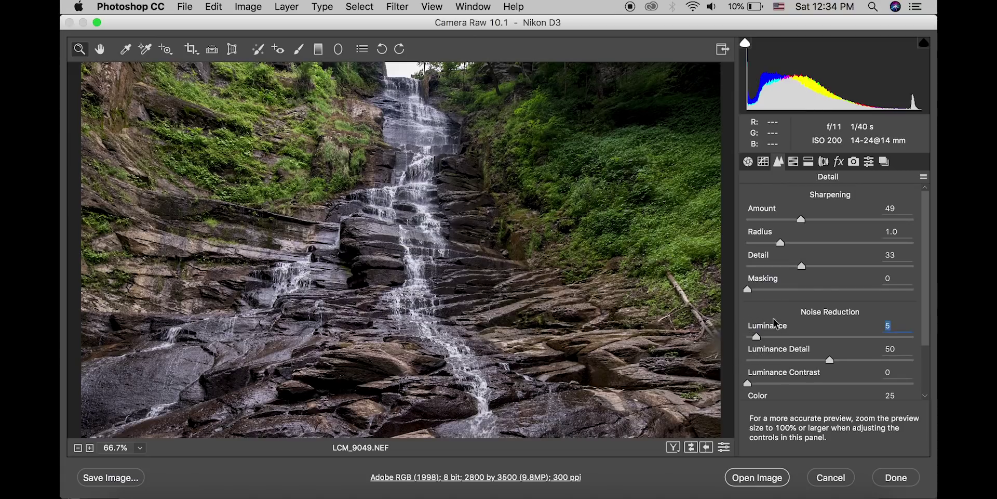
left_click(139, 447)
left_click(177, 463)
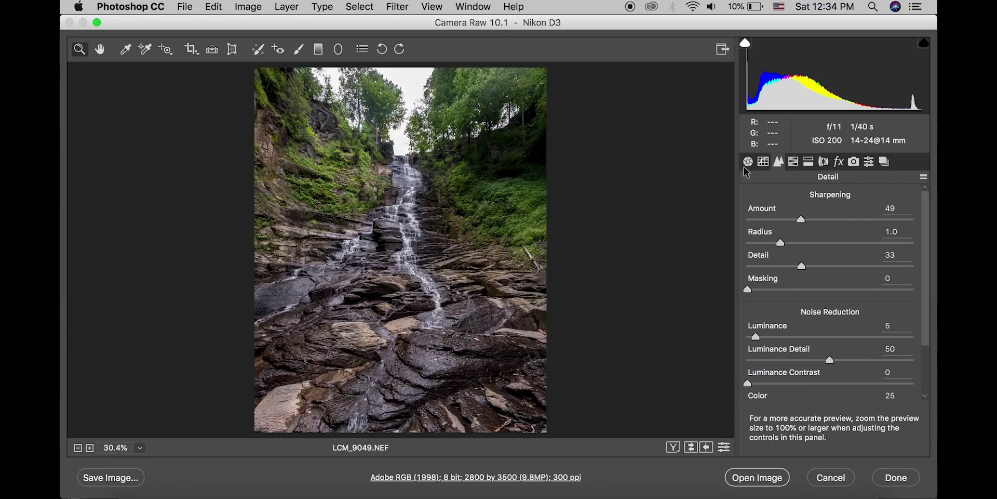
Step: Raise the parametric tone curve's Highlights to +28
left_click(767, 163)
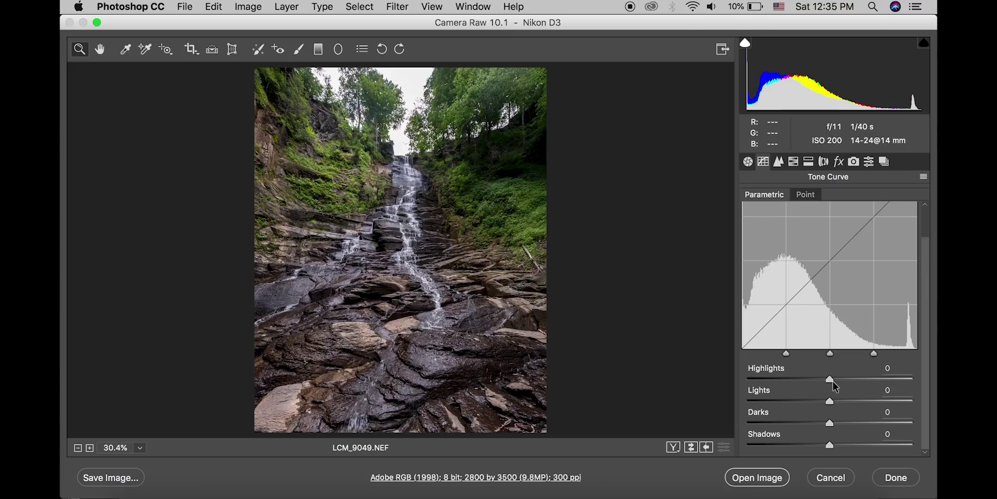
left_click_drag(831, 379, 853, 382)
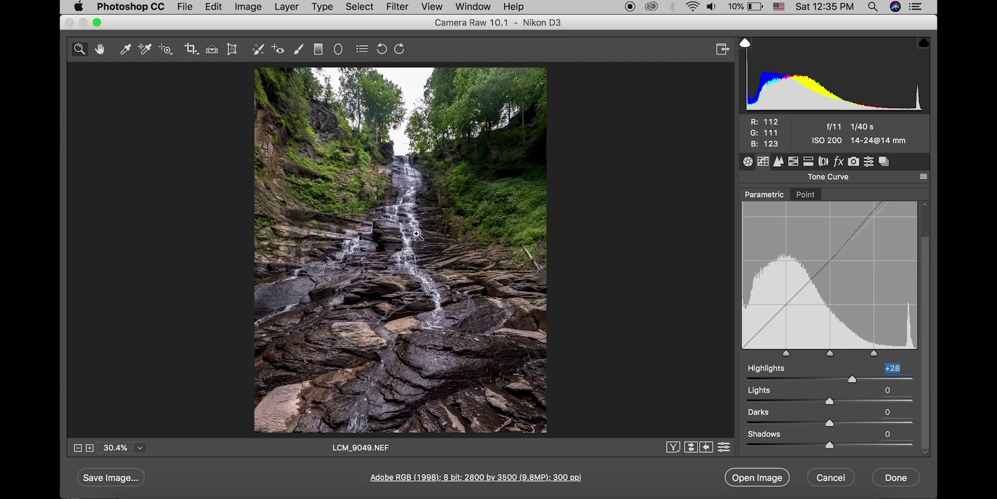
key("super+alt+1")
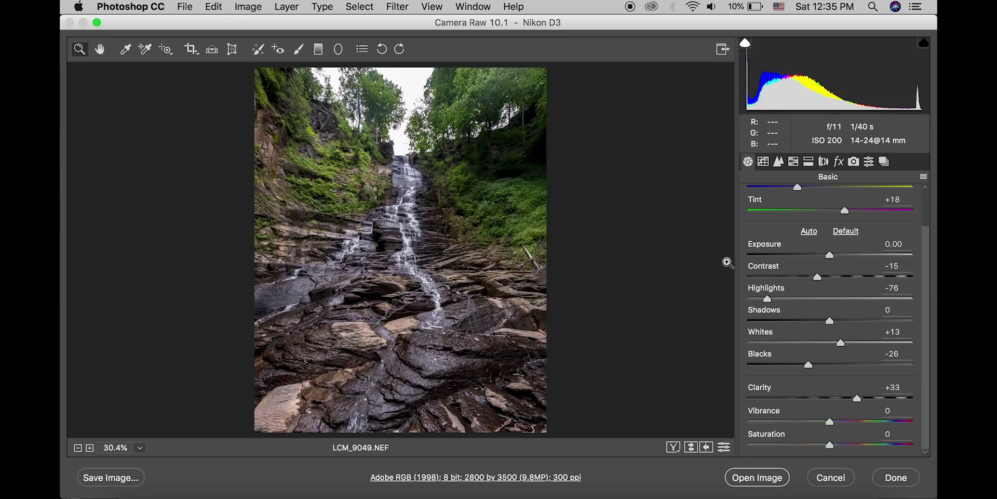
Step: Set the parametric tone curve's Darks to -20, Shadows to -35 and Lights to +4
left_click(767, 163)
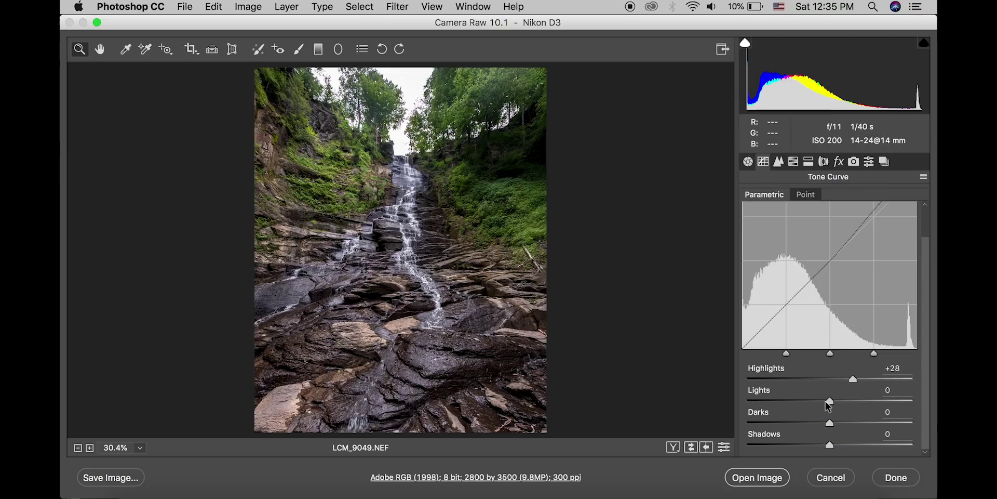
left_click_drag(826, 402, 814, 426)
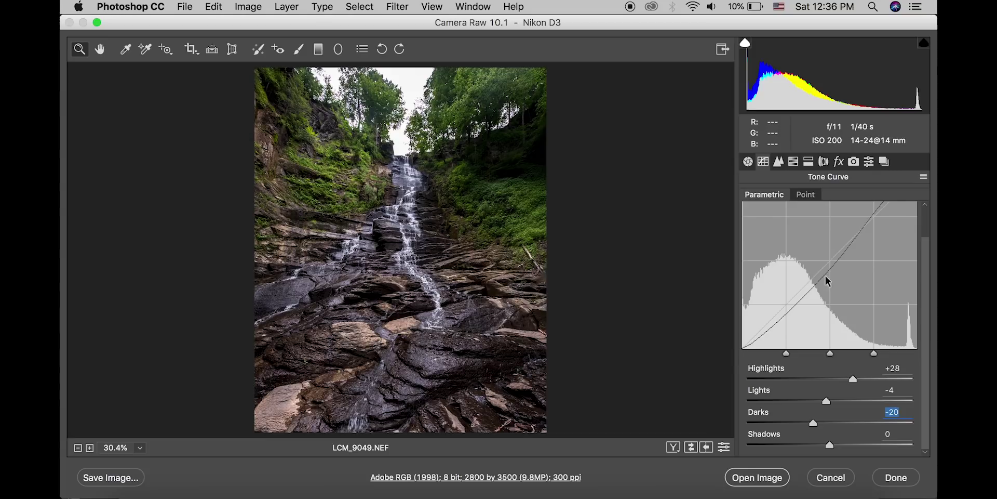
left_click_drag(829, 445, 800, 446)
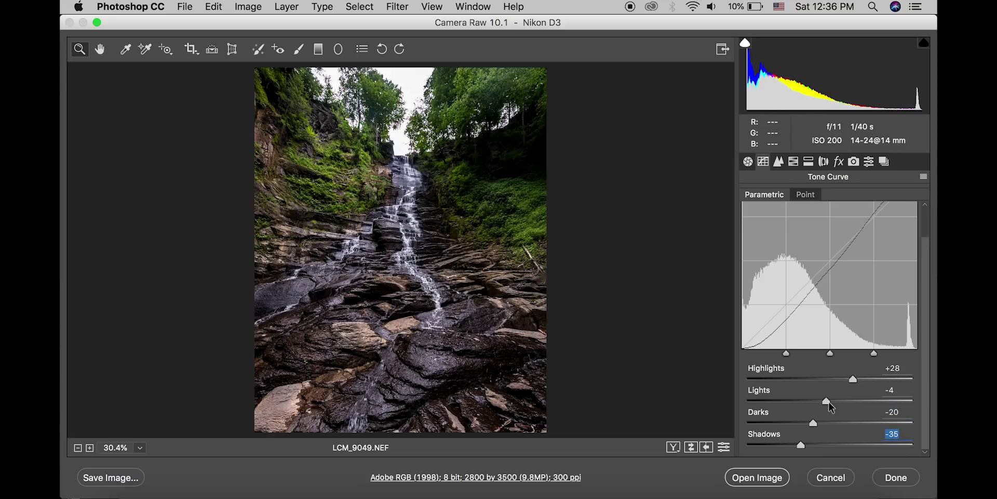
left_click_drag(828, 404, 833, 406)
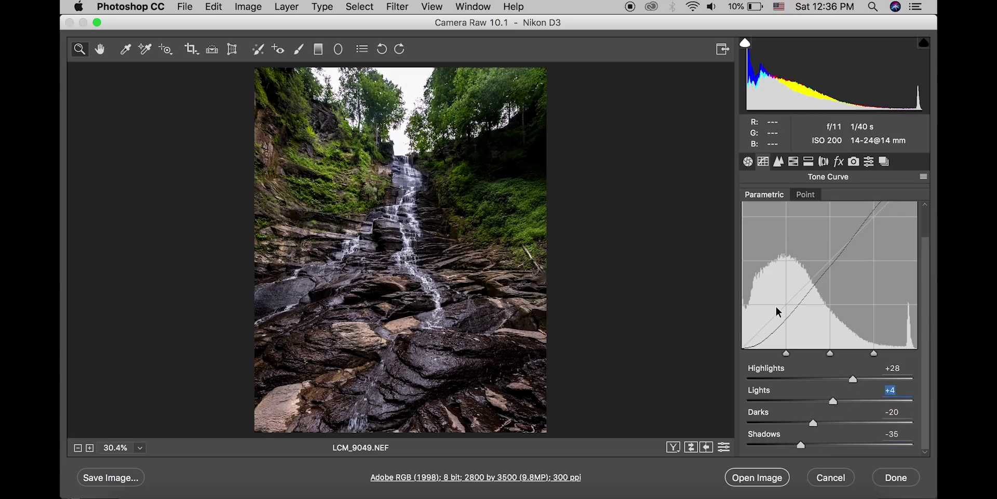
scroll(930, 270, "up", 3)
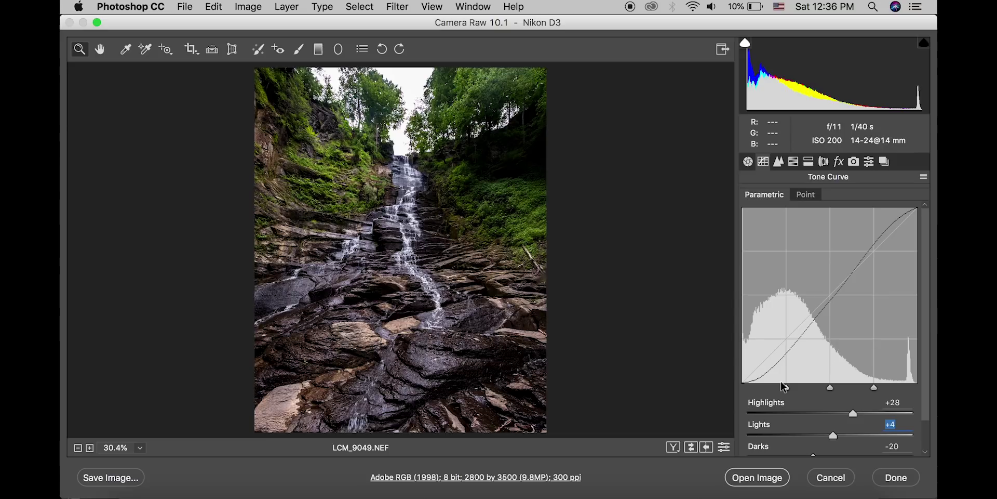
Step: Set the HSL hue of Yellows to +37 and Greens to +14, comparing with the Instagram reference photos in Safari
left_click(779, 163)
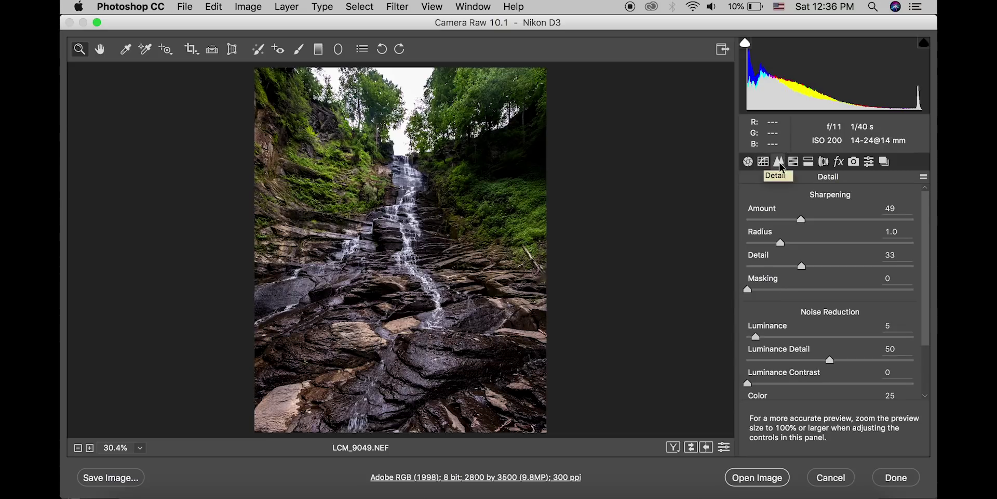
left_click(793, 162)
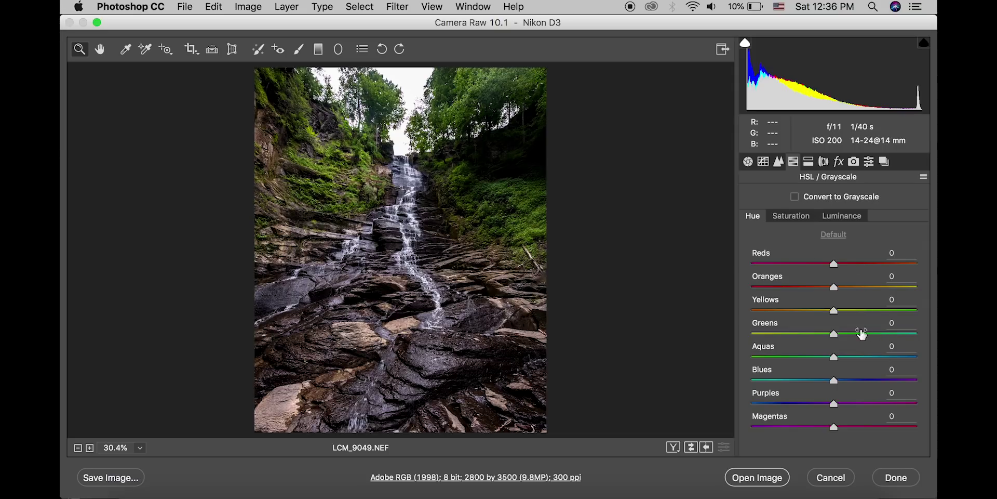
left_click_drag(835, 311, 865, 314)
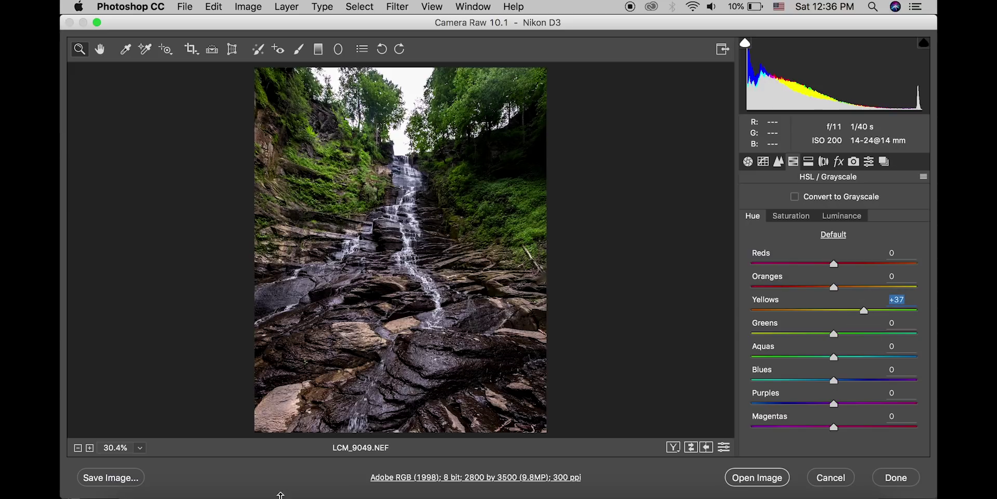
left_click(223, 488)
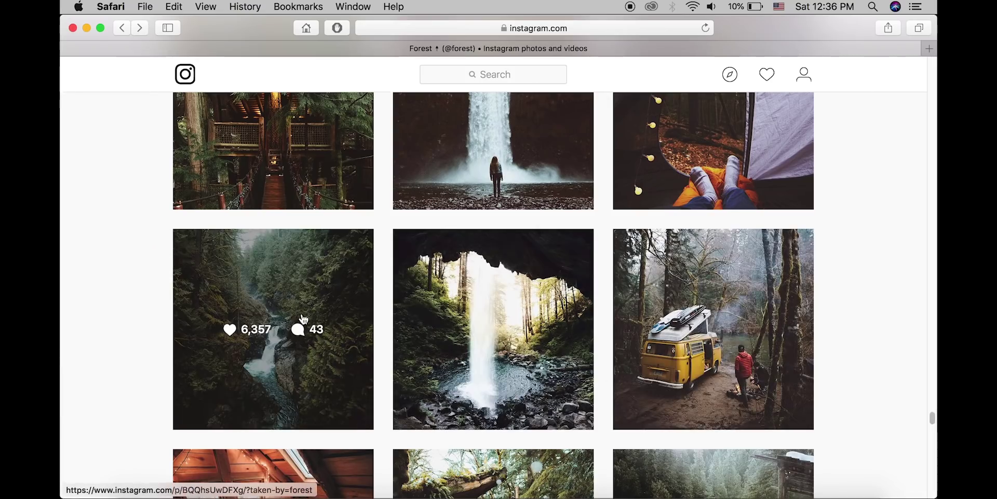
left_click(469, 495)
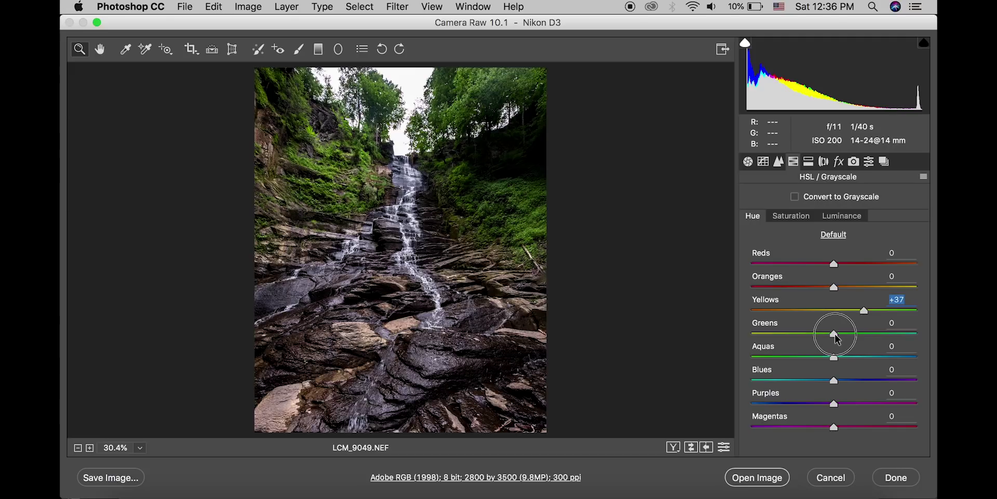
left_click_drag(838, 336, 847, 337)
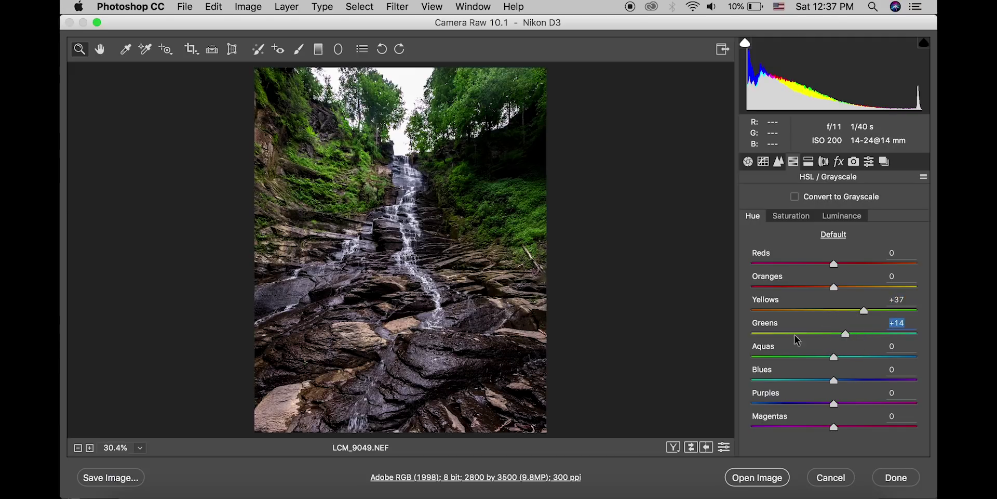
key("Tab")
key("Up")
key("Up")
Step: Set the HSL saturation of Greens to -2, Blues to +35, Aquas to +26 and Oranges to +11
left_click(784, 216)
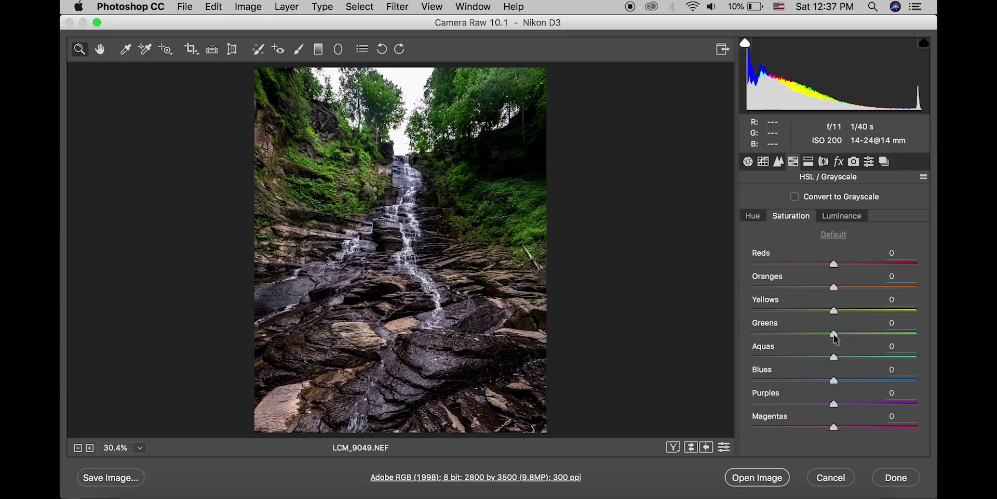
mouse_move(835, 337)
left_mouse_down()
mouse_move(737, 336)
mouse_move(833, 338)
left_mouse_up()
left_click_drag(833, 379, 918, 381)
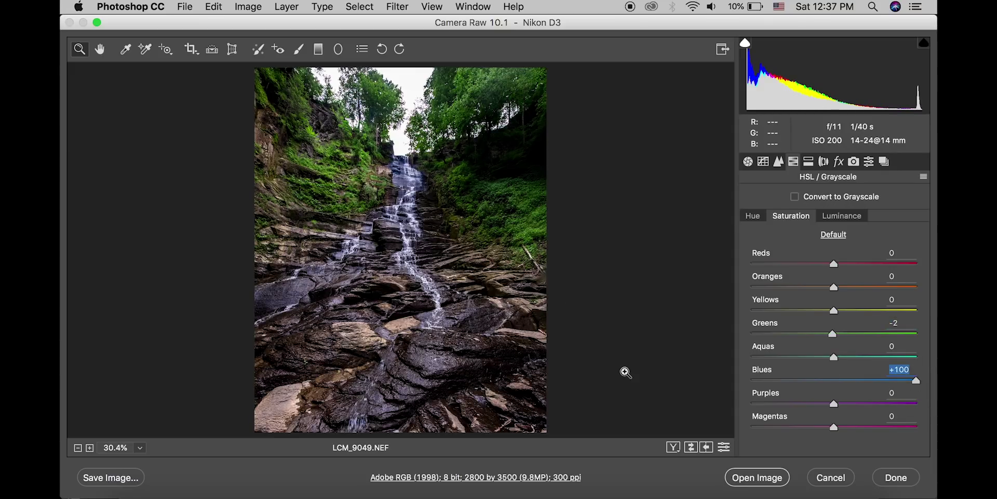
left_click(857, 380)
left_click_drag(857, 381, 862, 357)
left_click(834, 357)
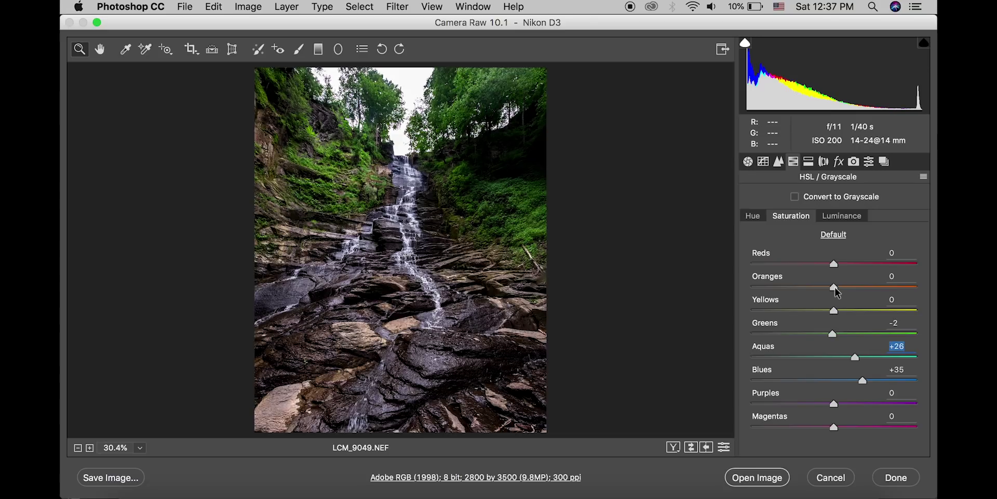
left_click_drag(836, 289, 843, 288)
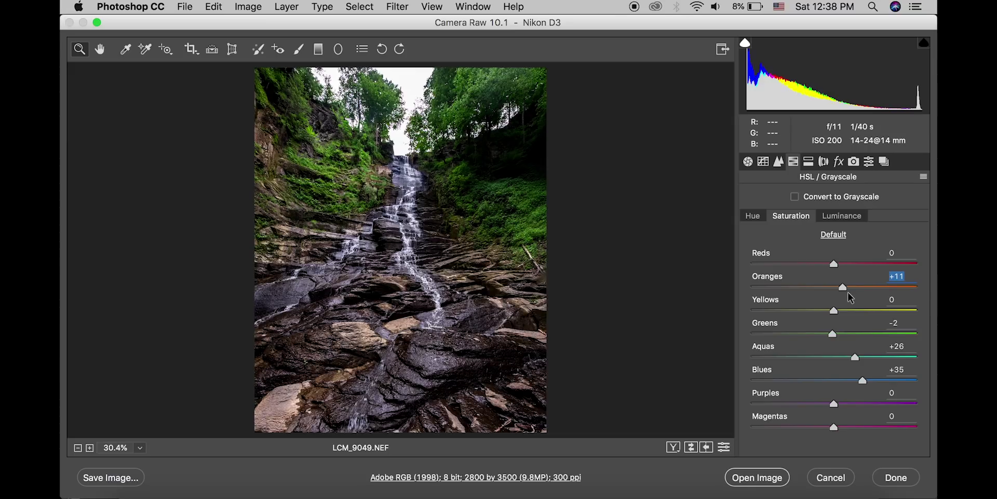
Step: Set the HSL saturation of Greens to -39 and the luminance of Greens to +44
left_click_drag(832, 334, 808, 339)
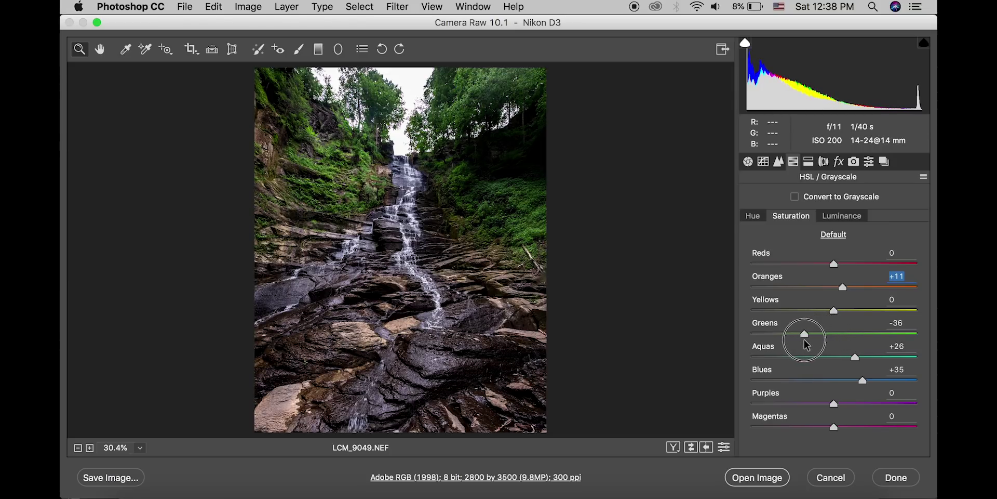
left_click_drag(802, 341, 803, 341)
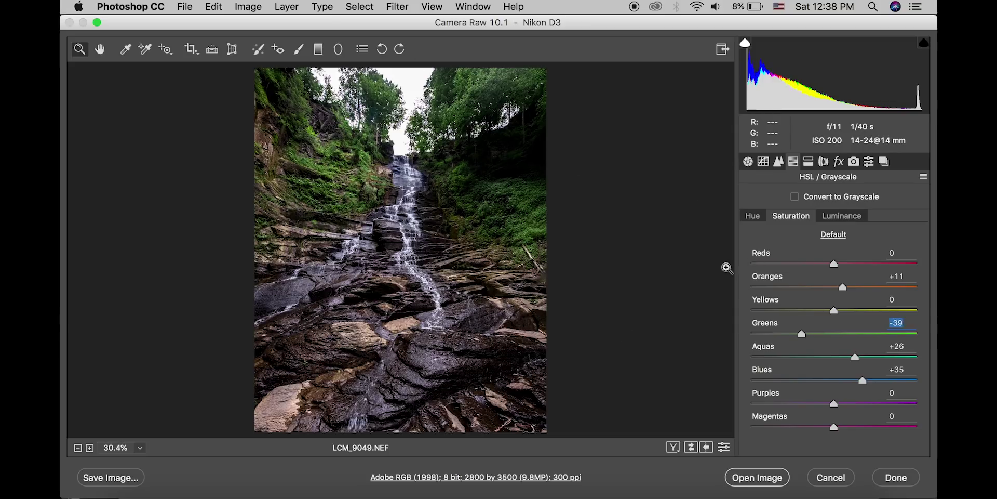
left_click(856, 217)
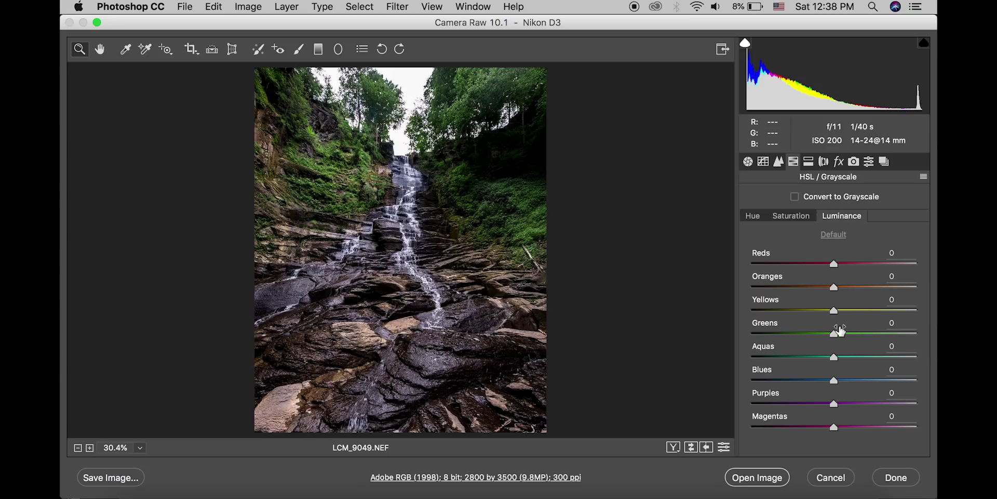
left_click_drag(835, 338, 872, 340)
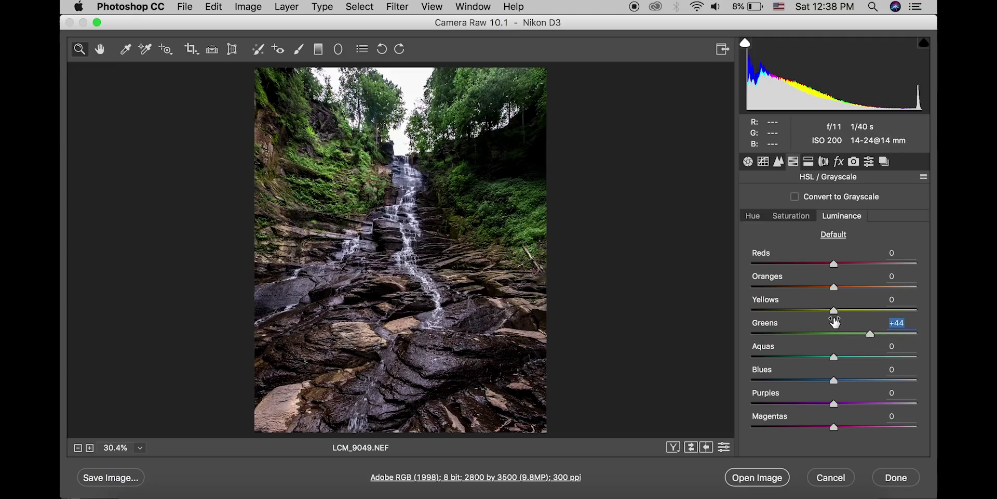
Step: Set the HSL luminance of Yellows to +33, raise the Aquas luminance slightly and strongly lower the Oranges luminance
left_click_drag(838, 312, 862, 315)
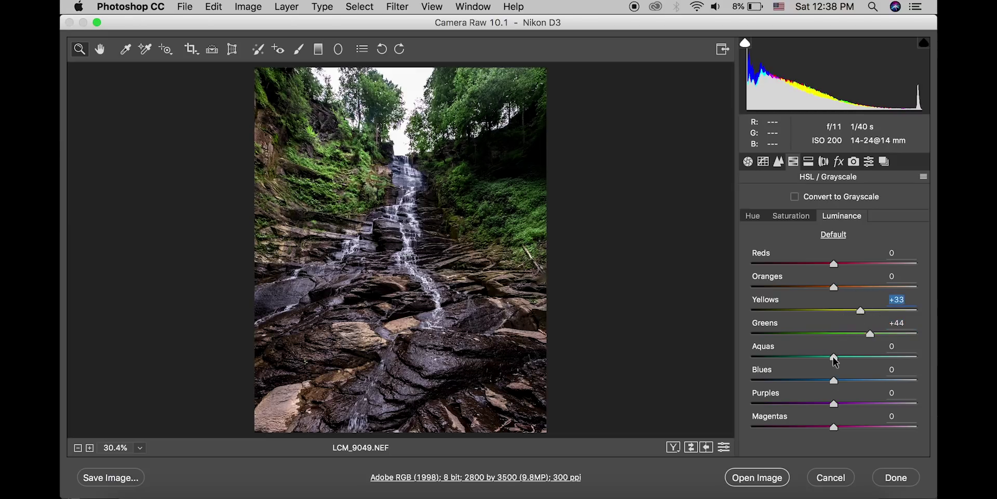
left_click_drag(836, 357, 856, 357)
left_click_drag(833, 287, 808, 268)
left_click_drag(809, 287, 774, 288)
Step: Set the split-toning shadows to hue 215 and saturation 9, and enable Remove Chromatic Aberration in the lens corrections
key("super+alt+5")
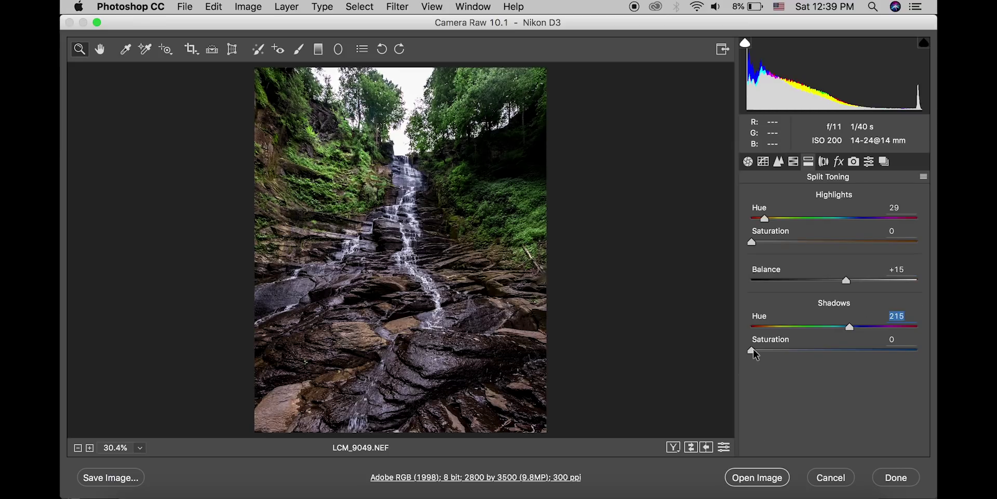
left_click_drag(753, 350, 769, 354)
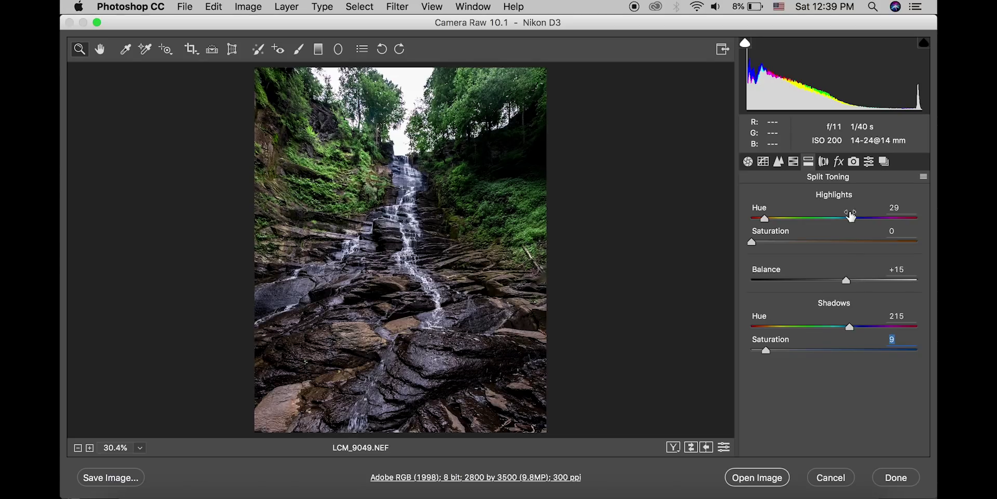
left_click(826, 163)
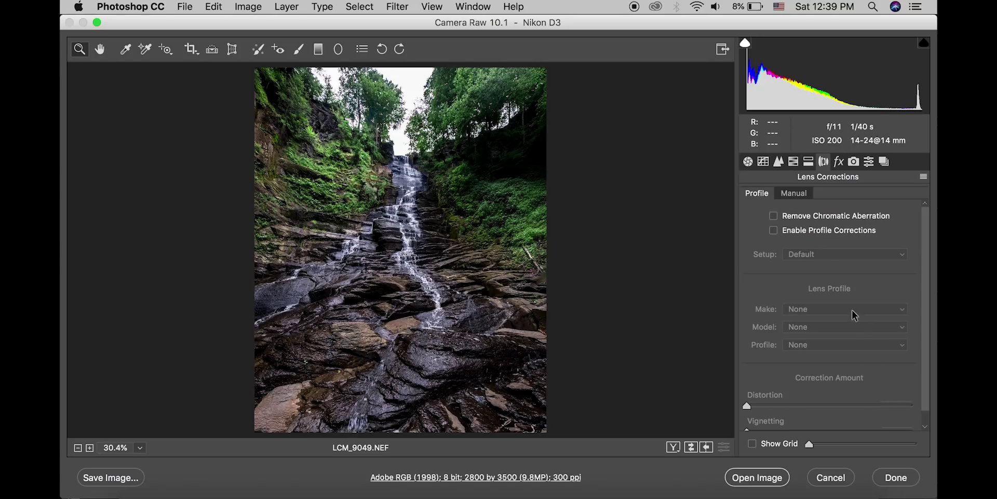
left_click(799, 217)
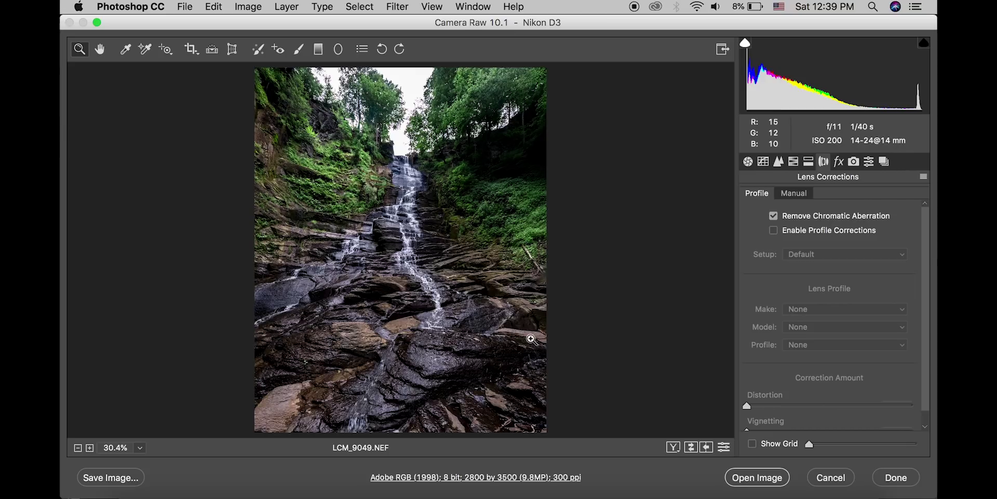
Step: Set the Dehaze amount to +16 and leave Camera Raw for the DarkForest.psd document in Photoshop
left_click(840, 163)
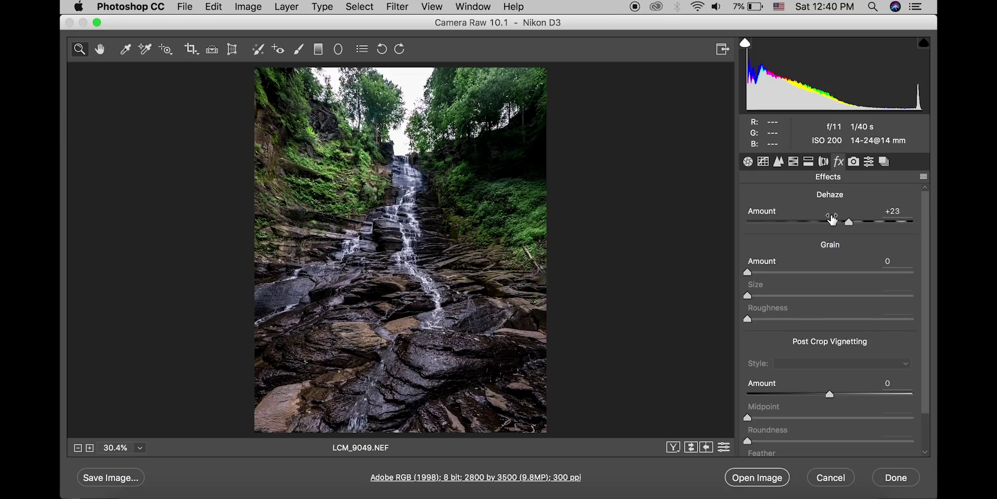
mouse_move(849, 222)
left_mouse_down()
mouse_move(796, 227)
mouse_move(862, 225)
mouse_move(844, 220)
left_mouse_up()
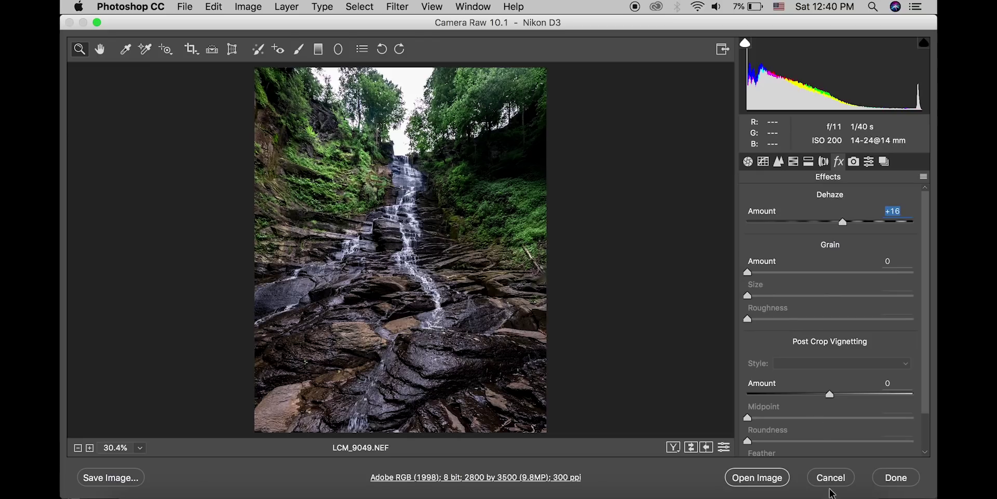
left_click(876, 487)
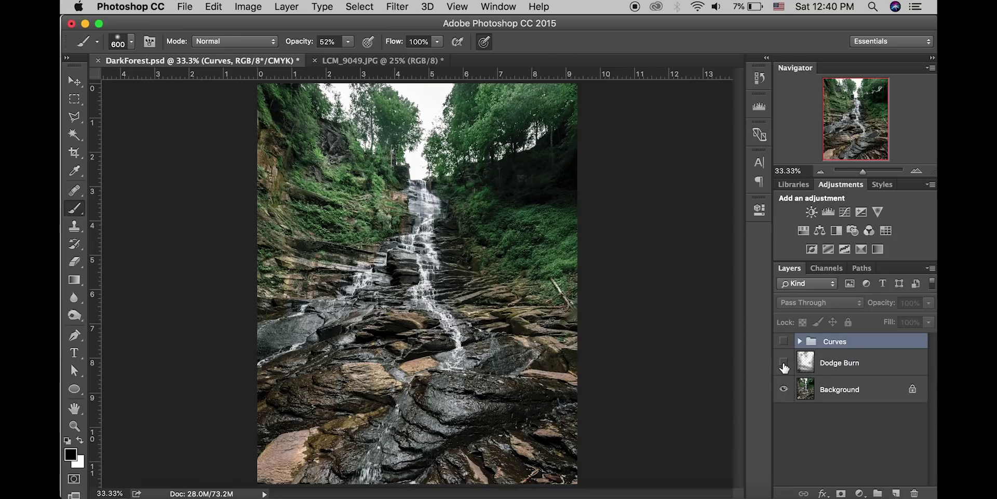
Step: Show the Dodge Burn layer and the Curves group, and compare the look with the Instagram forest photos in Safari
left_click(783, 340)
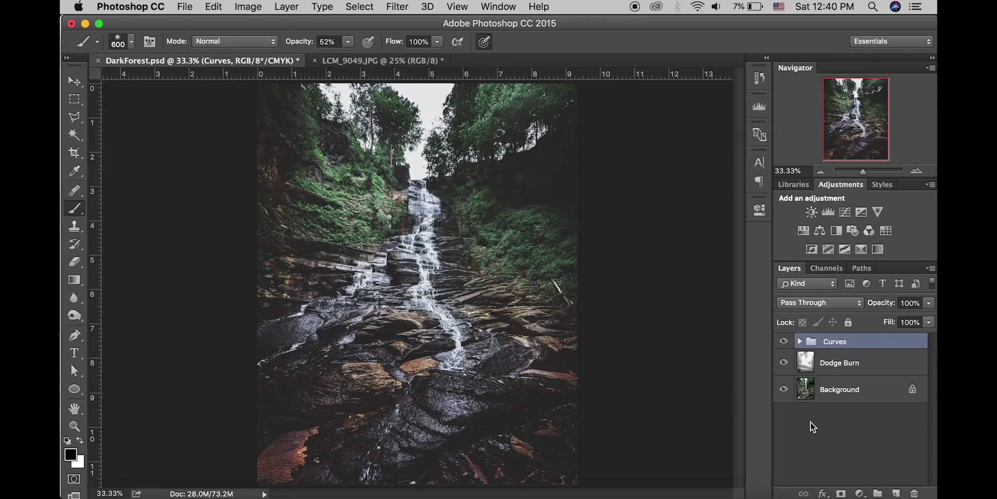
key("super+Tab")
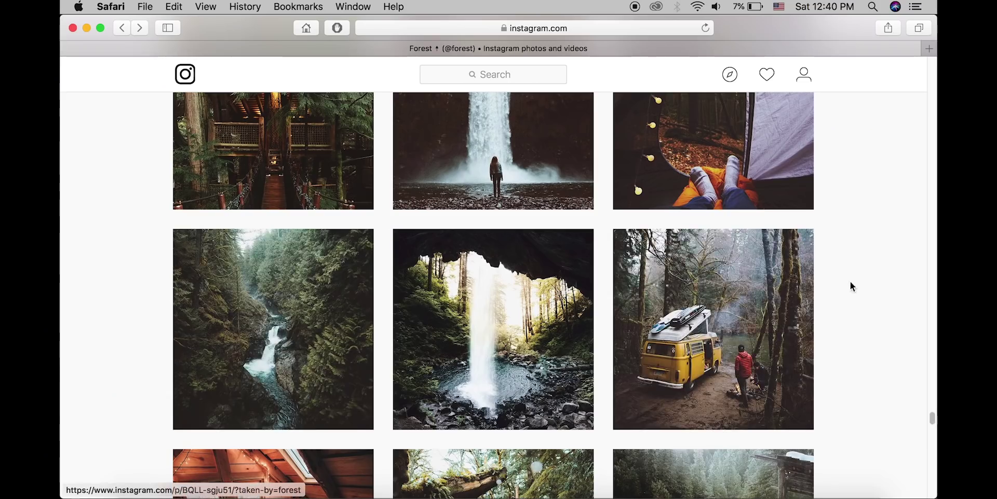
left_click_drag(933, 417, 932, 390)
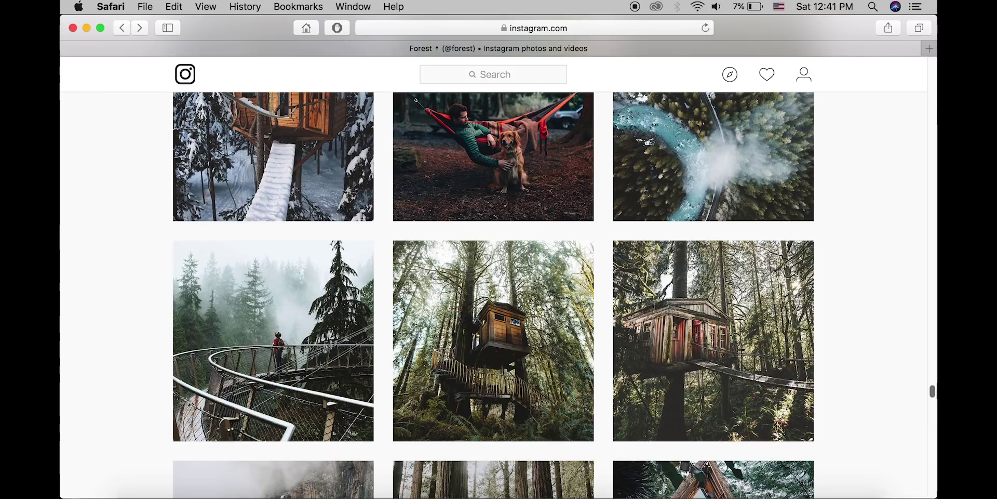
left_click_drag(933, 391, 932, 374)
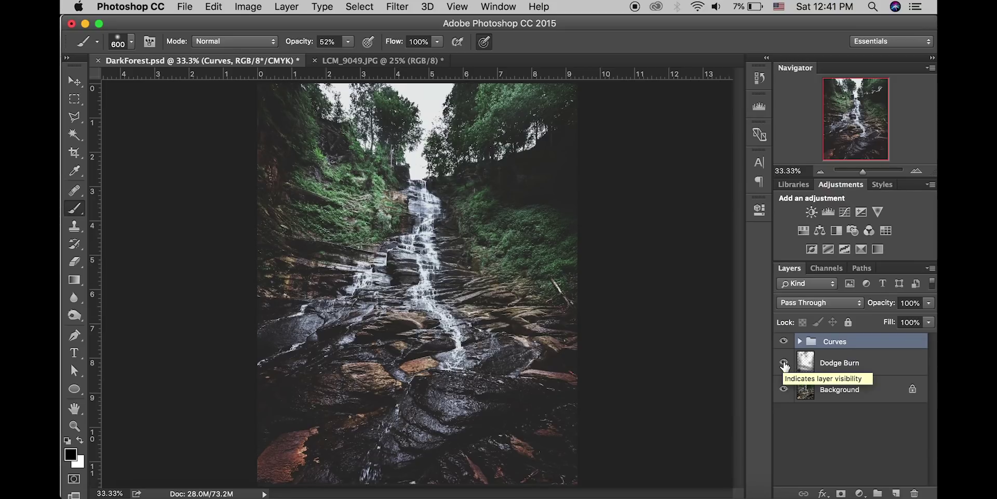
Step: Hide the Dodge Burn layer and the Curves group in DarkForest.psd so that only the Background is displayed
left_click(783, 362)
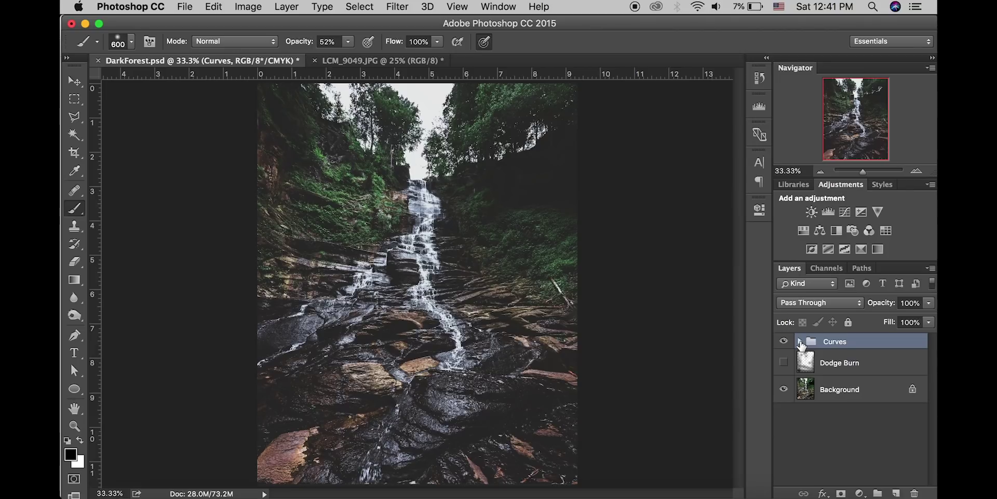
left_click(800, 342)
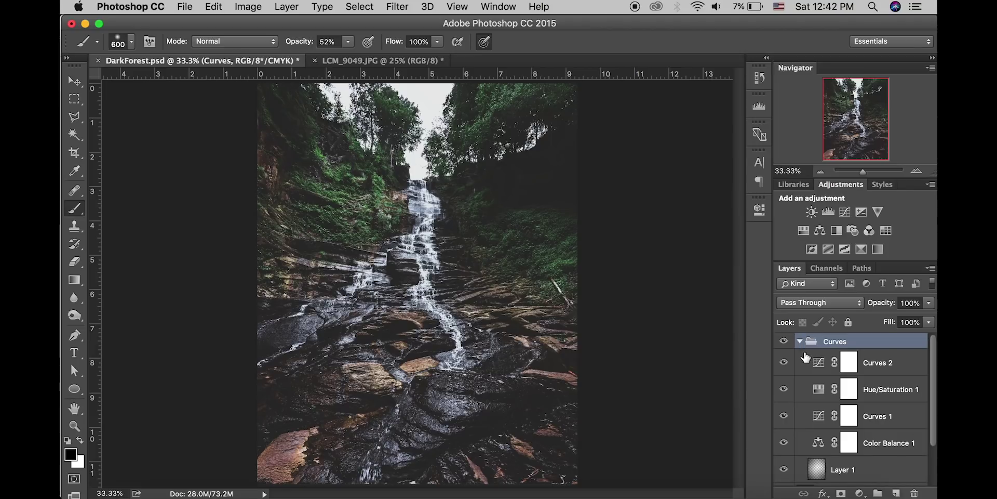
left_click(800, 342)
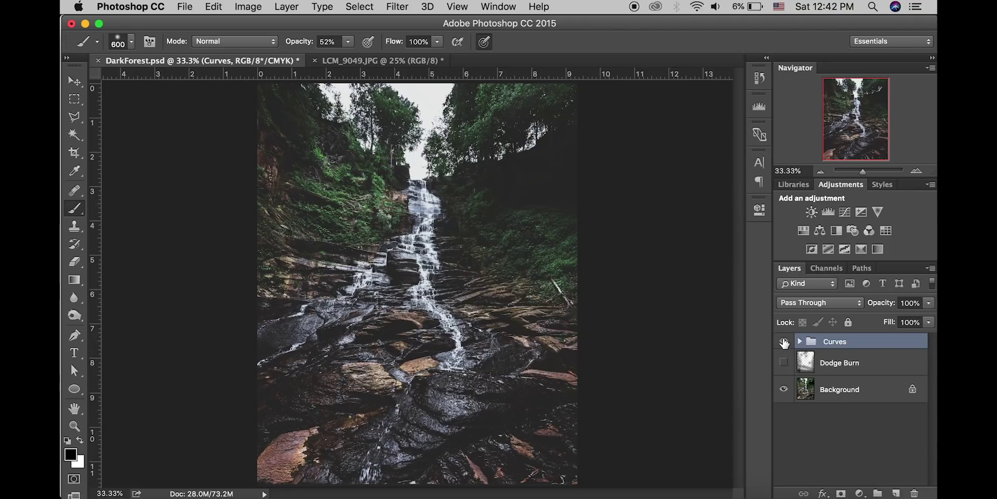
left_click(783, 340)
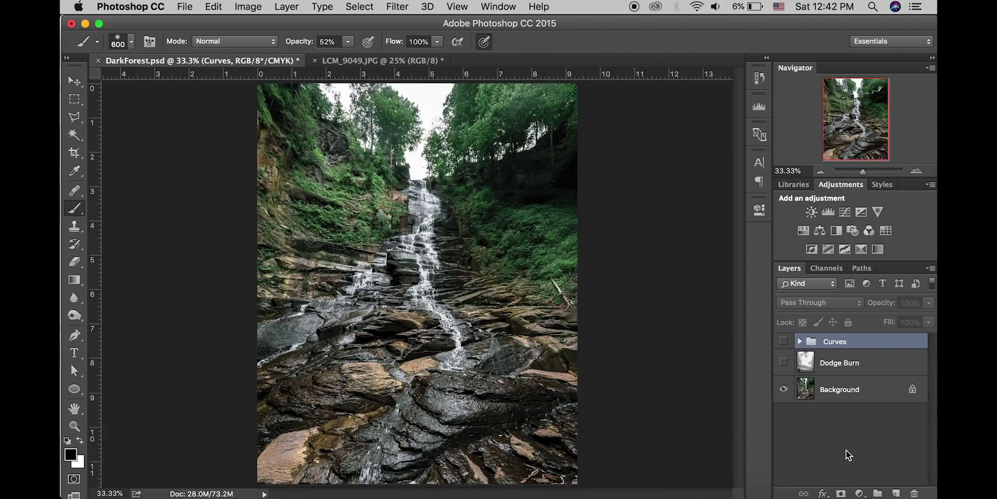
Step: Expand and show the Curves group, and hide its Curves 2, Hue/Saturation 1 and Curves 1 layers
left_click(799, 341)
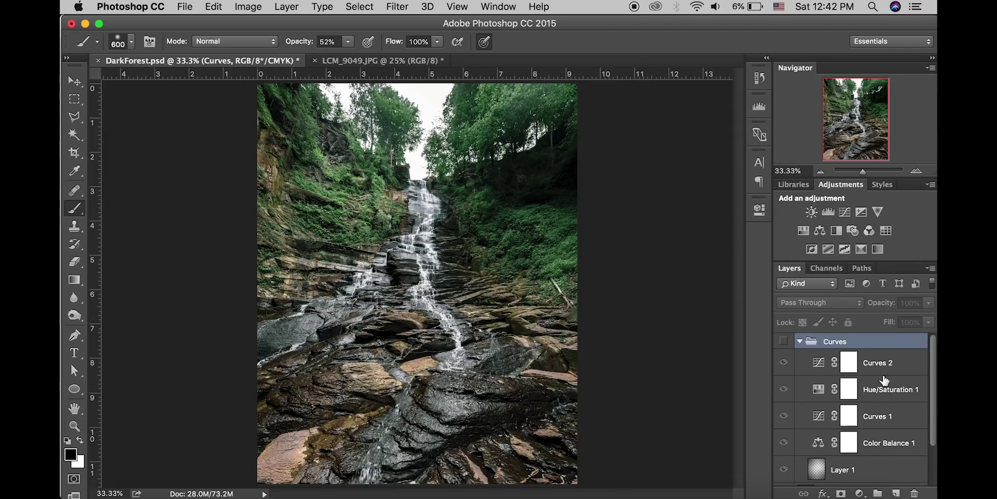
left_click(784, 342)
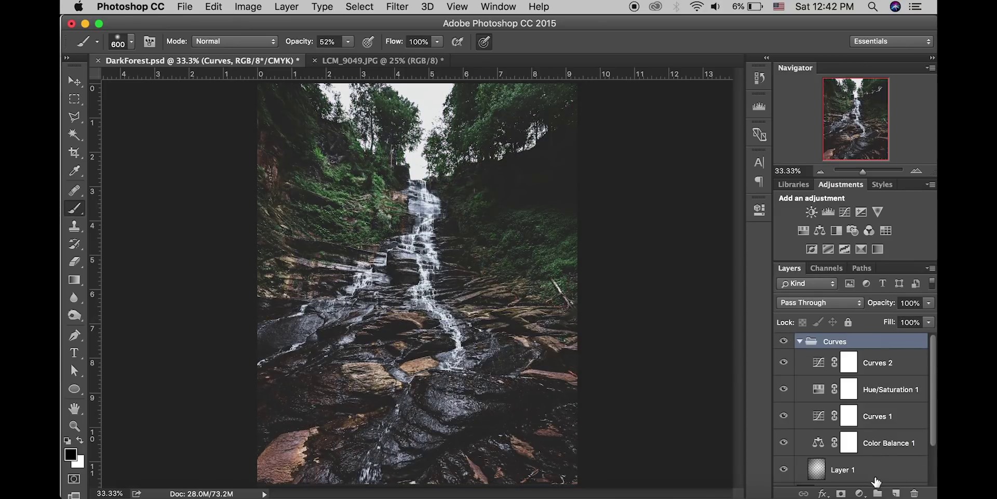
left_click(849, 442)
left_click_drag(784, 363, 783, 421)
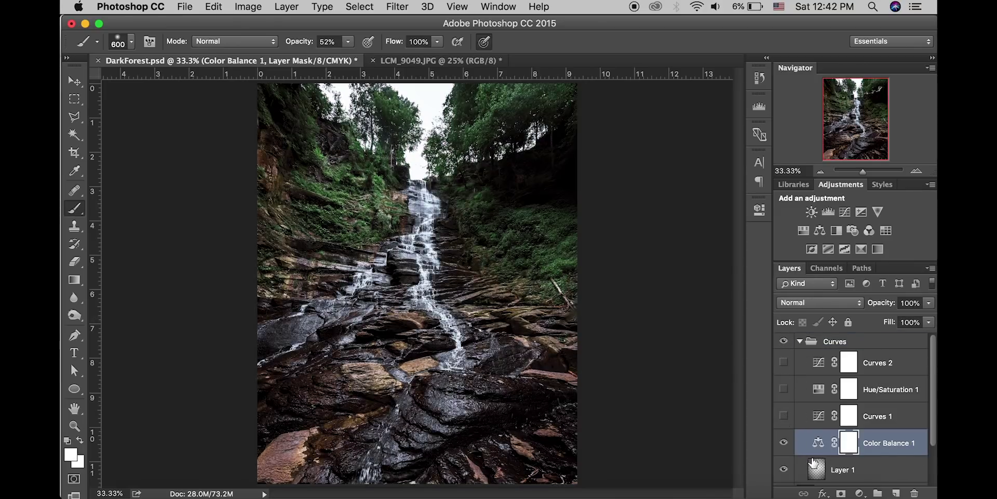
Step: Hide Layer 1 in the Curves group, and switch the Color Balance 1 layer off and on to compare its effect
scroll(854, 418, "down", 2)
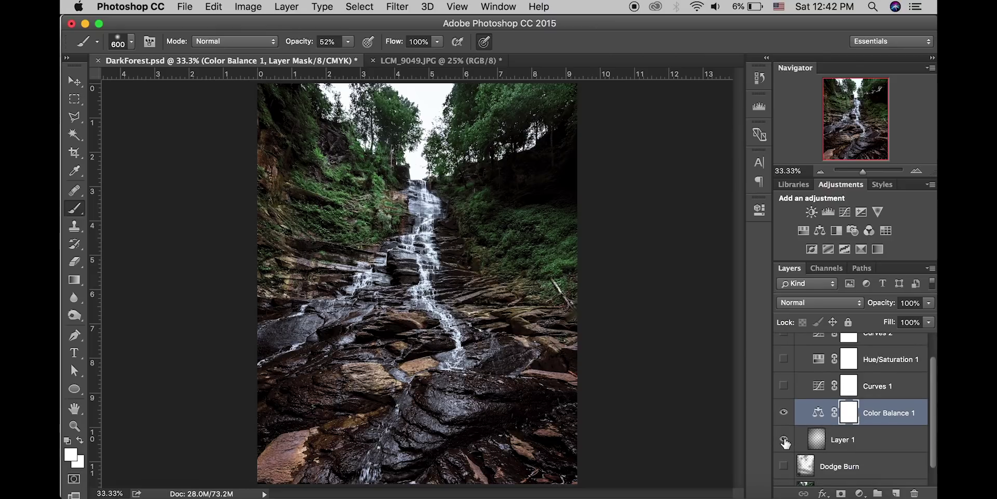
scroll(875, 449, "down", 1)
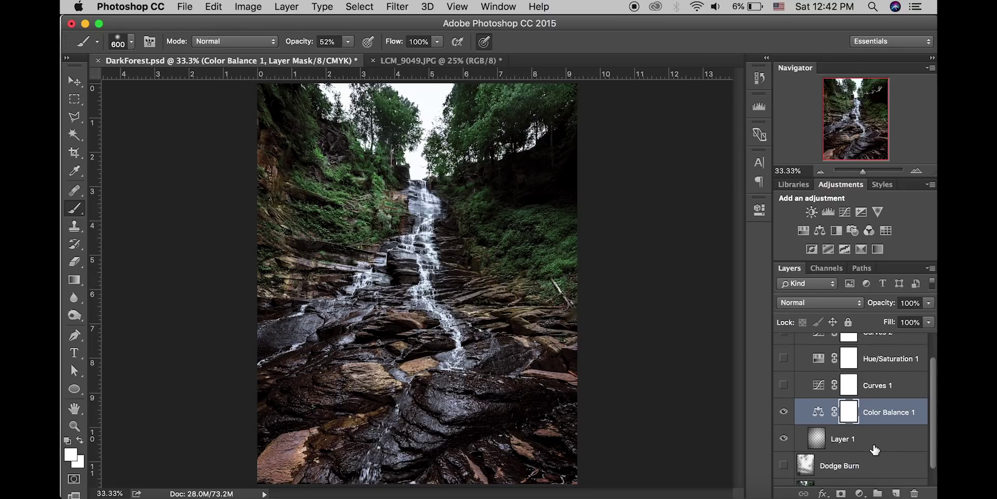
scroll(877, 444, "down", 1)
left_click(784, 430)
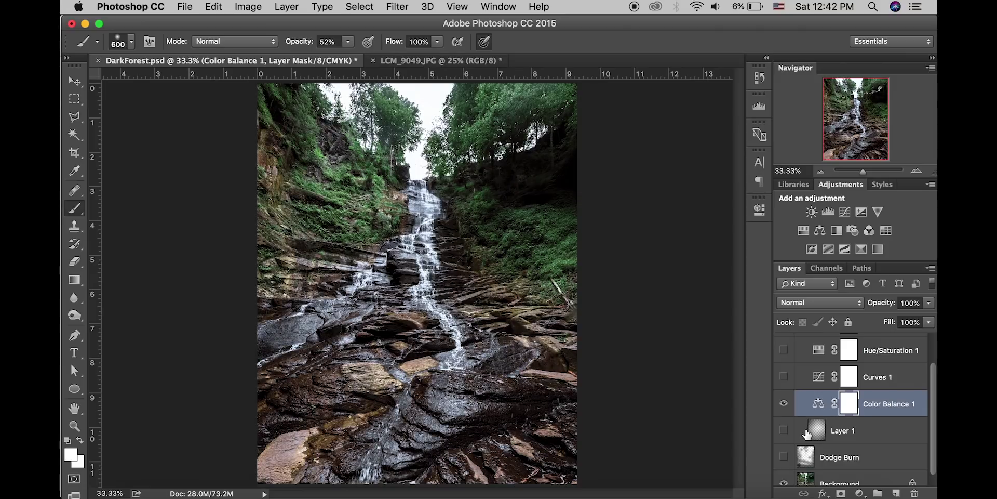
scroll(873, 435, "down", 1)
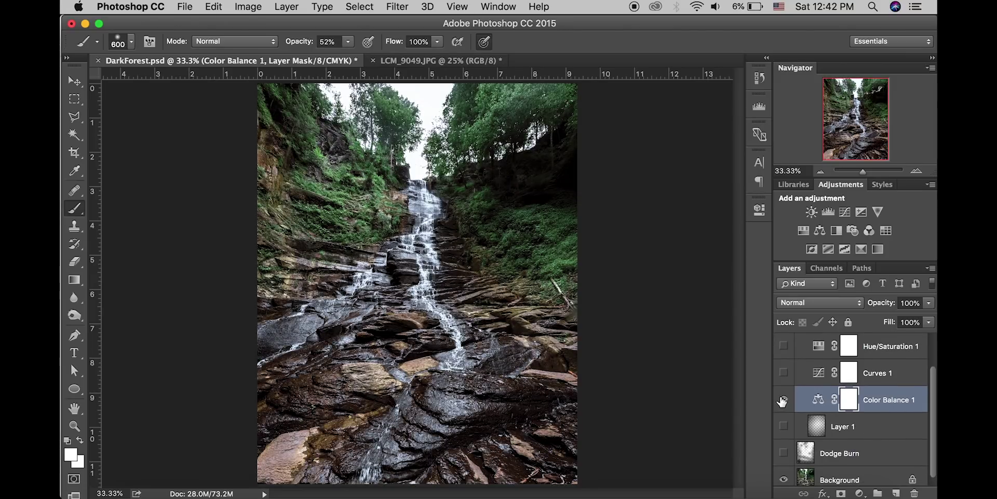
left_click(783, 399)
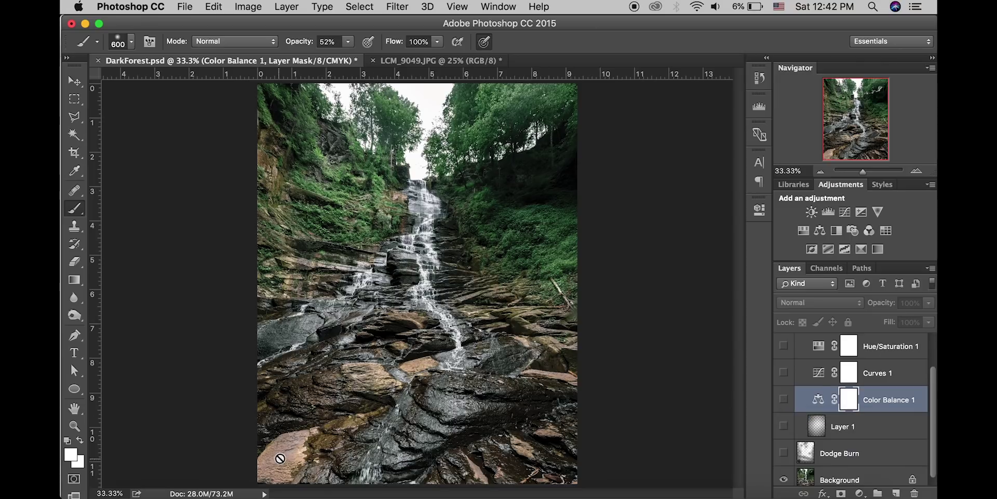
left_click(784, 400)
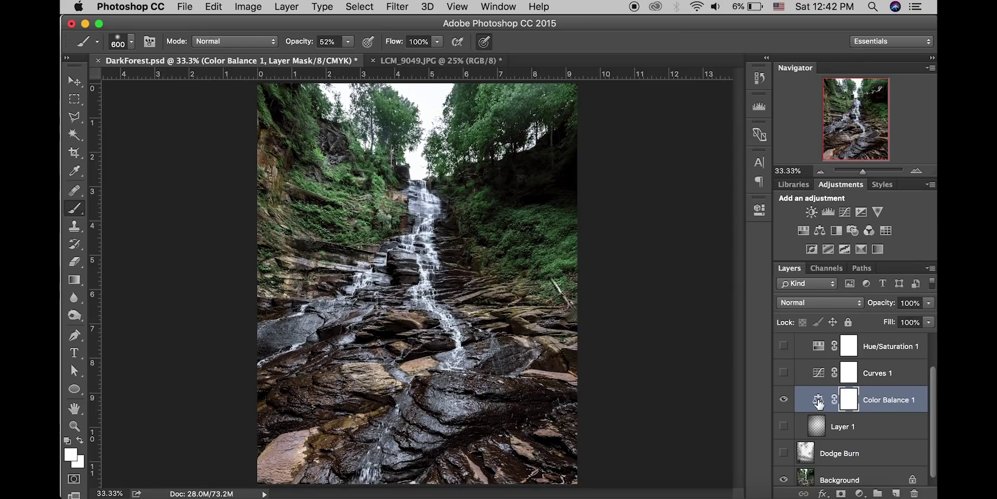
Step: Examine the Color Balance 1 settings for the midtones, shadows and highlights, and close them
double_click(819, 410)
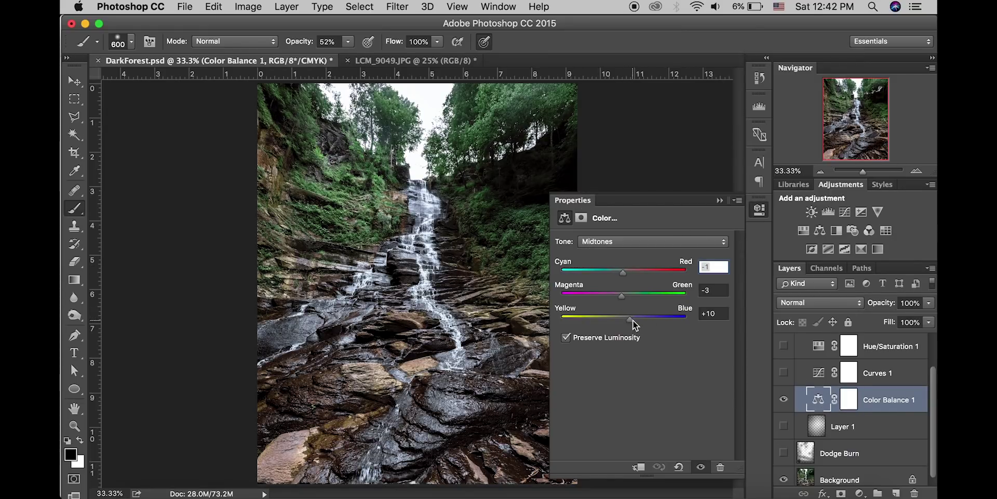
left_click(646, 241)
left_click(644, 229)
left_click(635, 242)
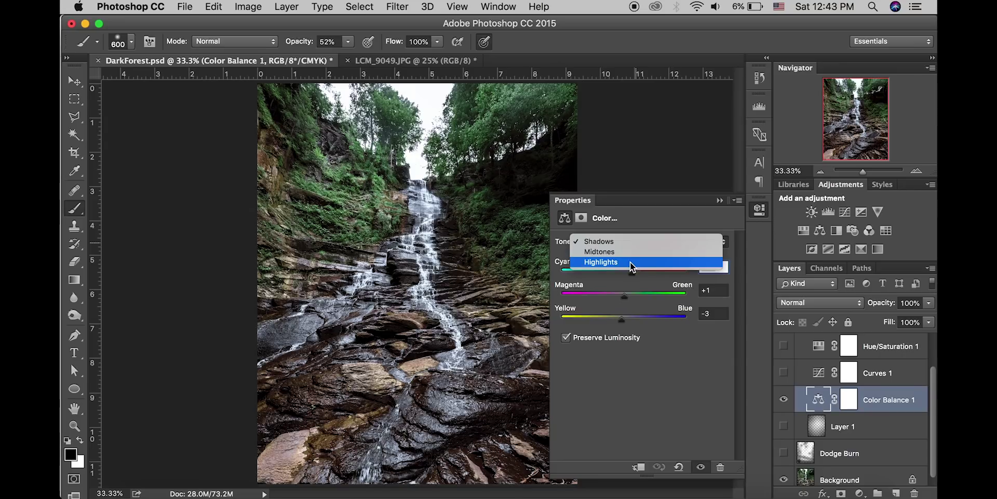
left_click(630, 262)
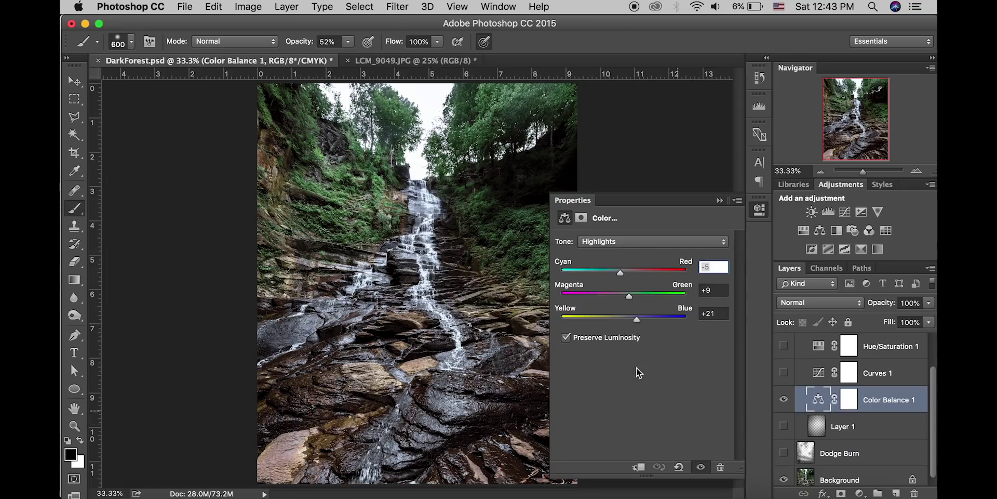
left_click(720, 200)
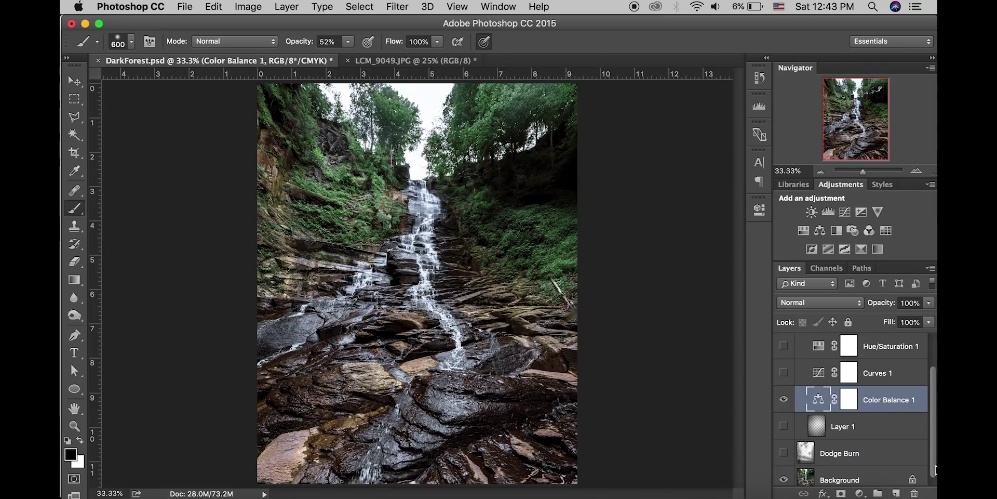
Step: Show the Curves 1 adjustment layer and open its curve settings
left_click(784, 372)
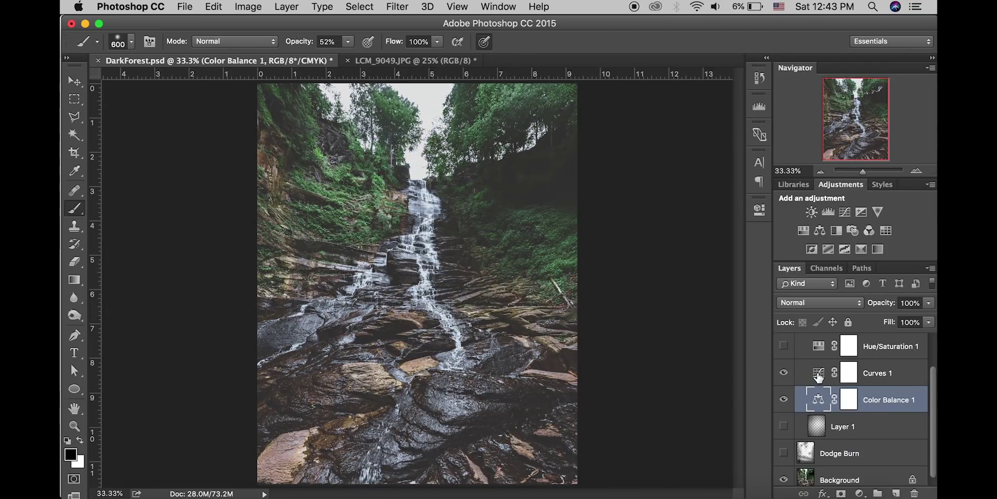
double_click(819, 373)
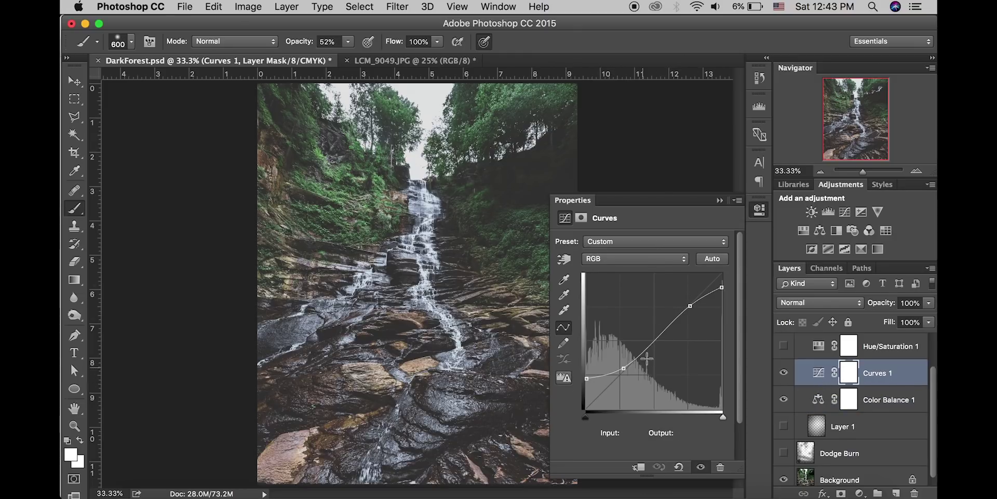
Step: Close the curve settings and delete the Curves 1 adjustment layer
left_click(721, 201)
left_click(818, 372)
key("Delete")
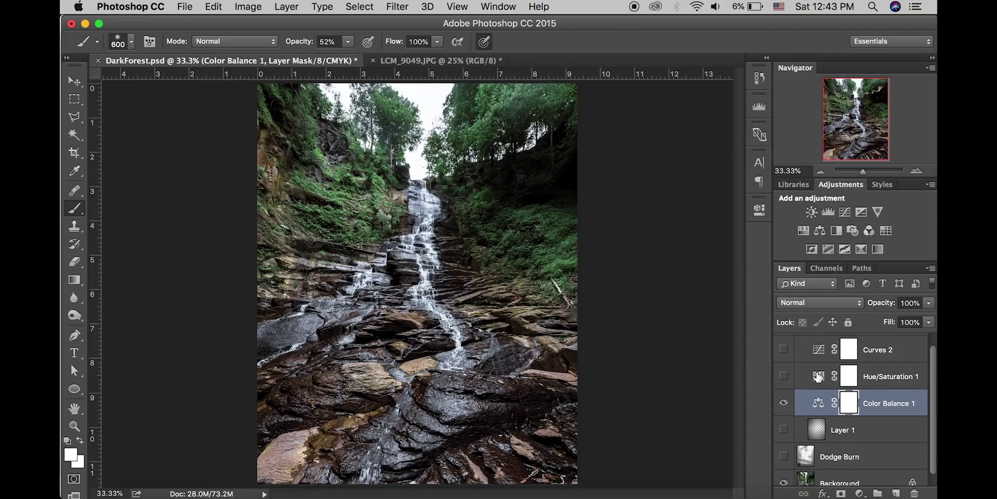
Step: Add a new Curves adjustment layer above Color Balance 1 with Normal mode and 100% opacity
left_click(287, 7)
mouse_move(372, 179)
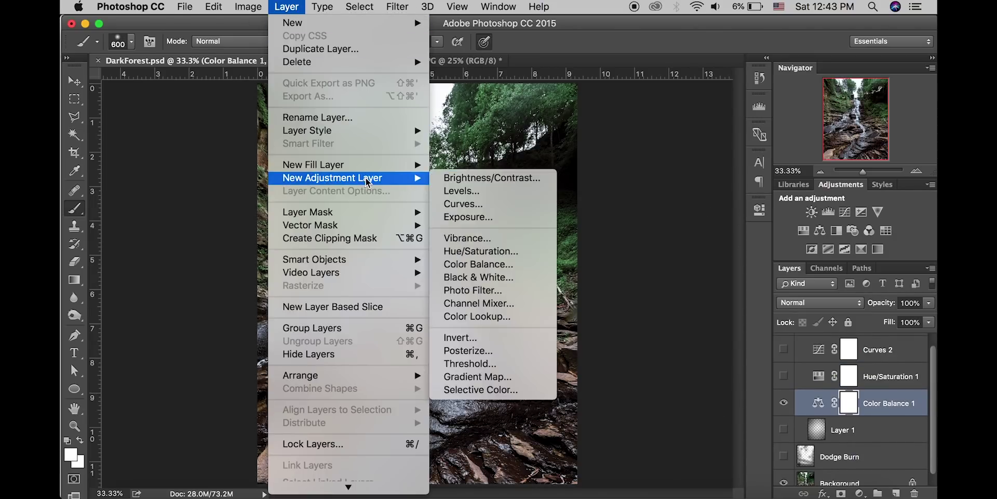
left_click(474, 207)
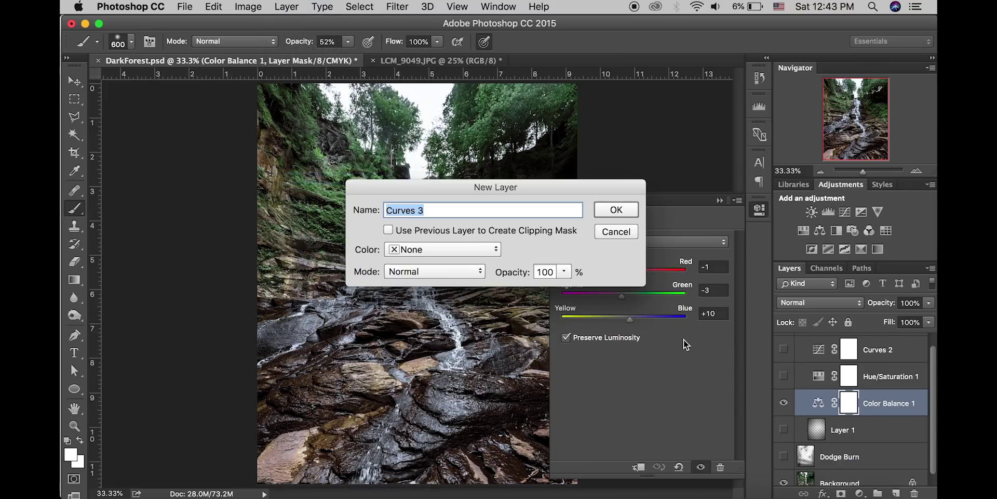
left_click(612, 211)
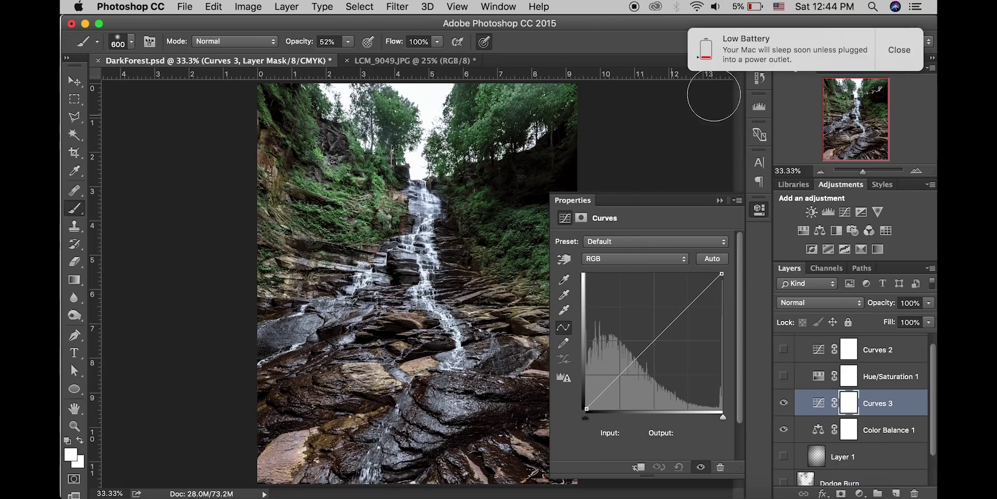
left_click(899, 49)
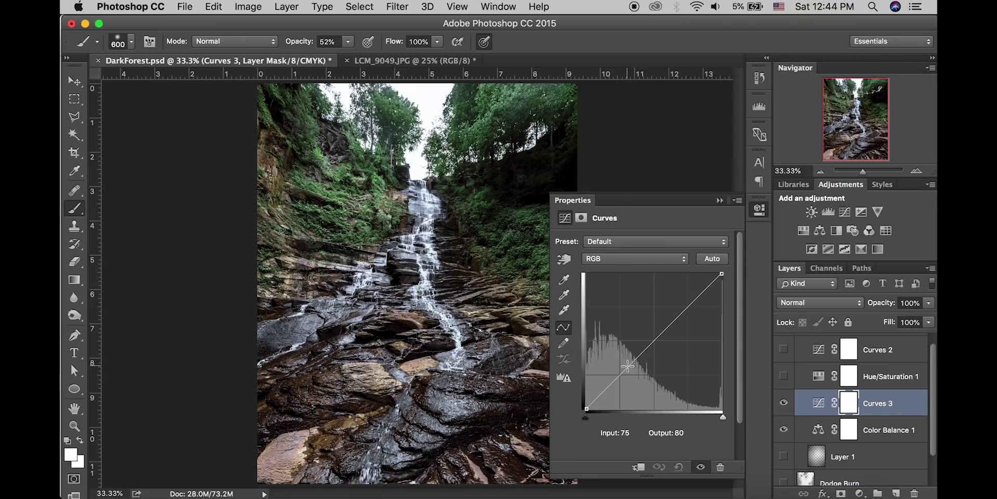
left_click_drag(586, 416, 627, 422)
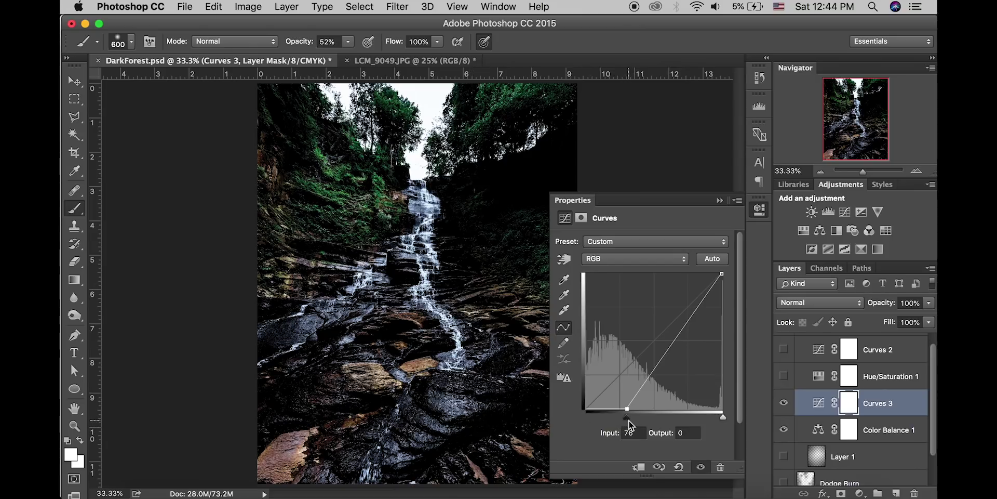
left_click_drag(628, 419, 570, 434)
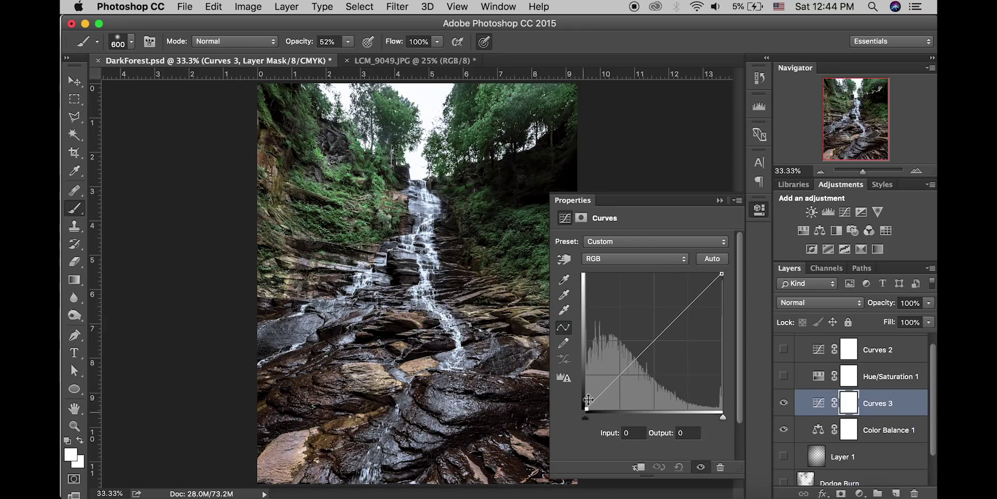
left_click_drag(588, 399, 579, 375)
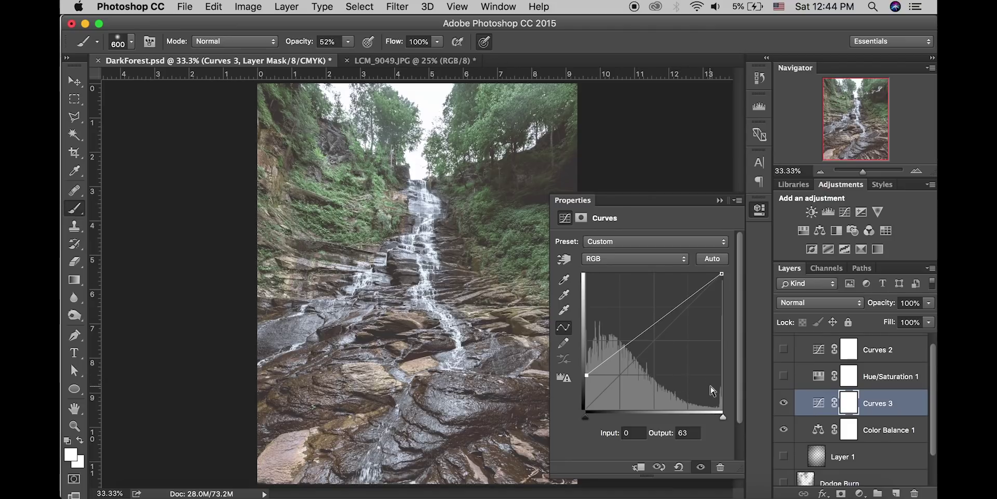
left_click(679, 467)
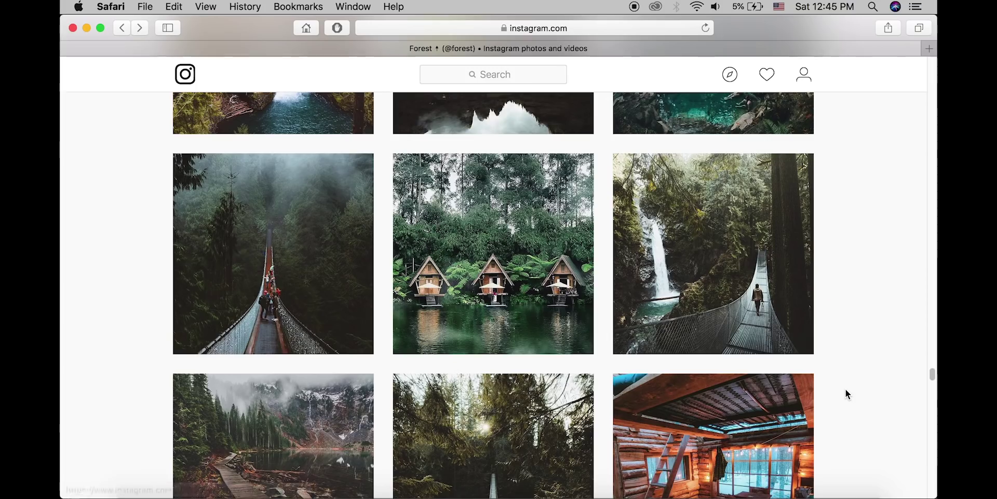
Step: Examine the dark tones of the forest photos on the Instagram page in Safari, and return to Photoshop
scroll(845, 389, "up", 1)
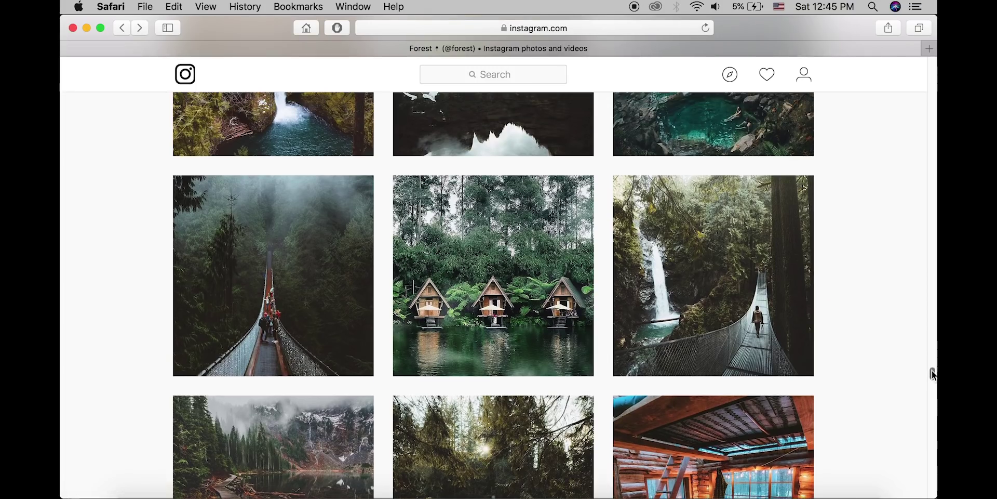
left_click_drag(932, 373, 931, 349)
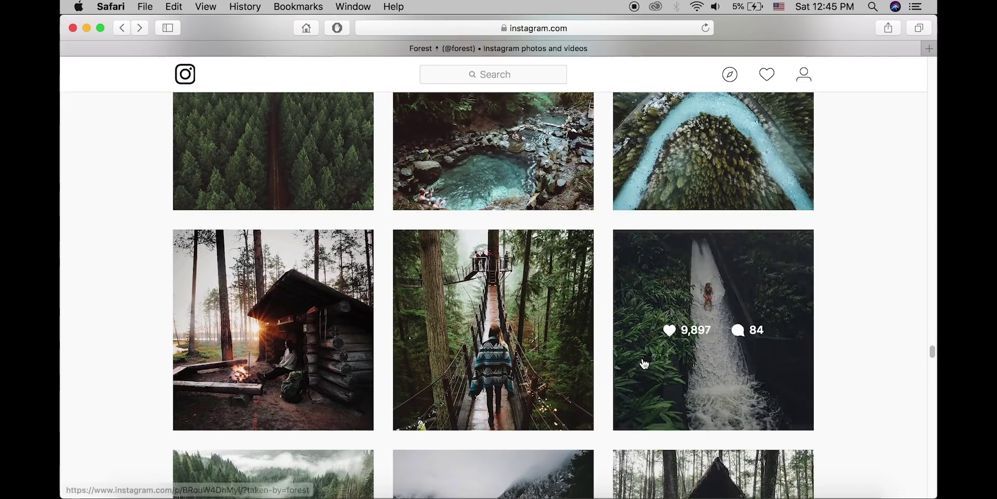
left_click(454, 493)
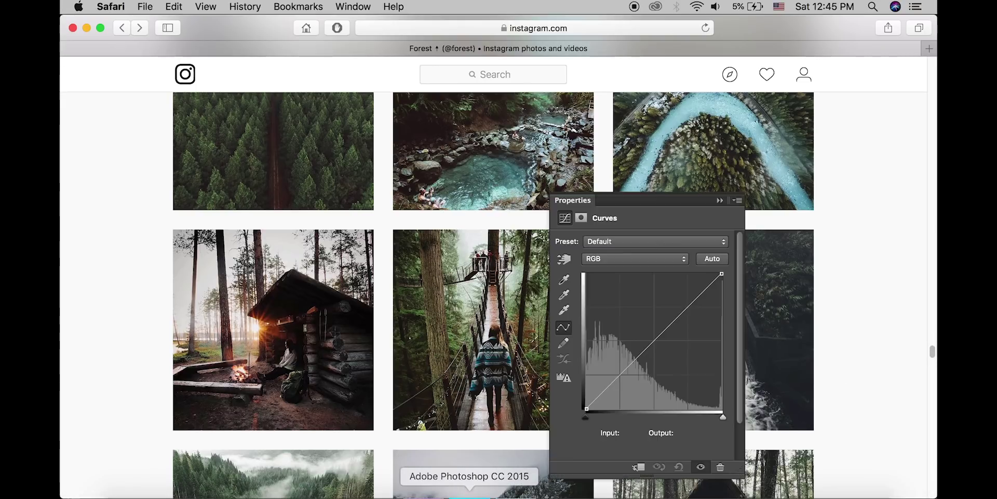
Step: Fade the shadows on the new RGB curve by raising the black point to output 66 and adding a point at input 61, output 75
left_click_drag(587, 408, 583, 381)
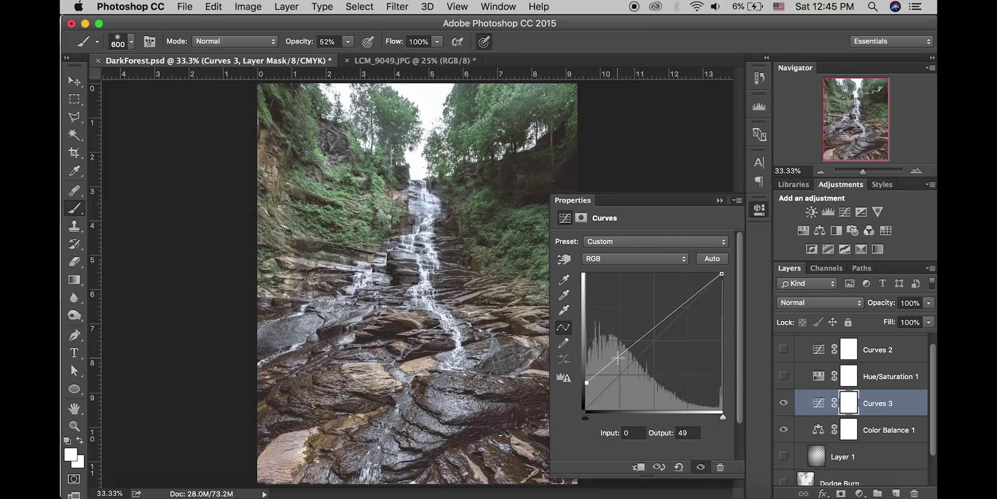
left_click_drag(618, 356, 620, 371)
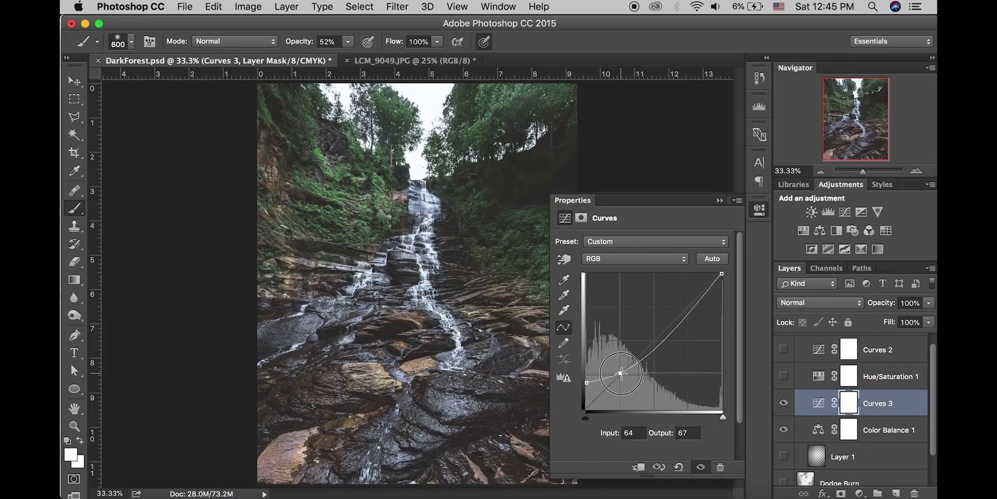
left_click_drag(620, 371, 621, 373)
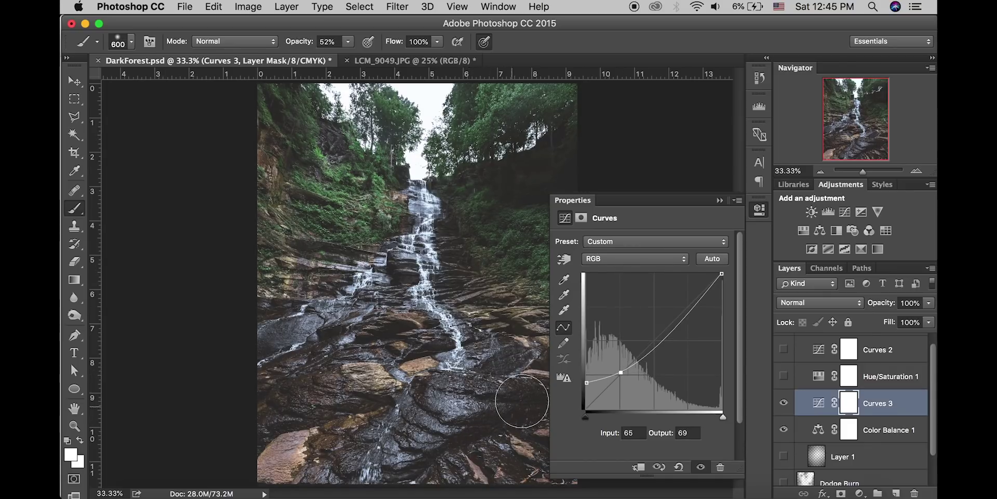
left_click_drag(586, 382, 583, 373)
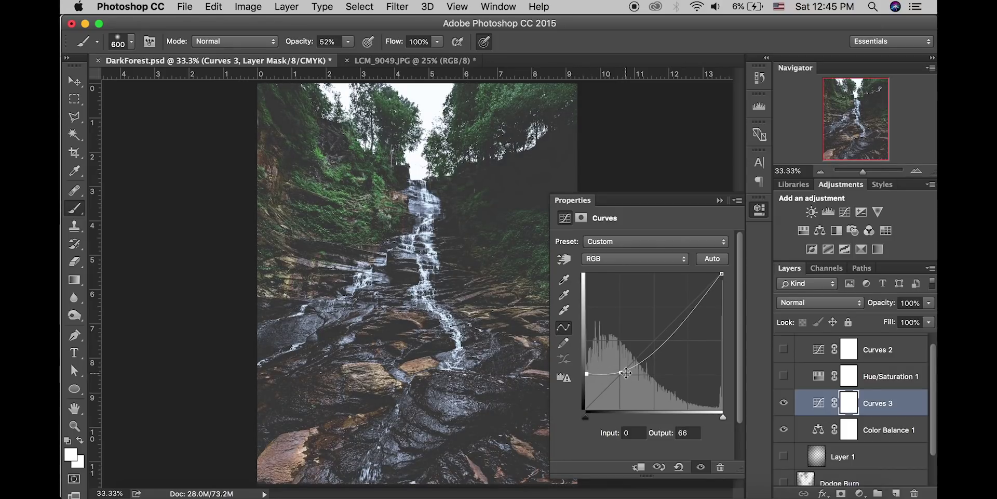
left_click_drag(621, 372, 618, 369)
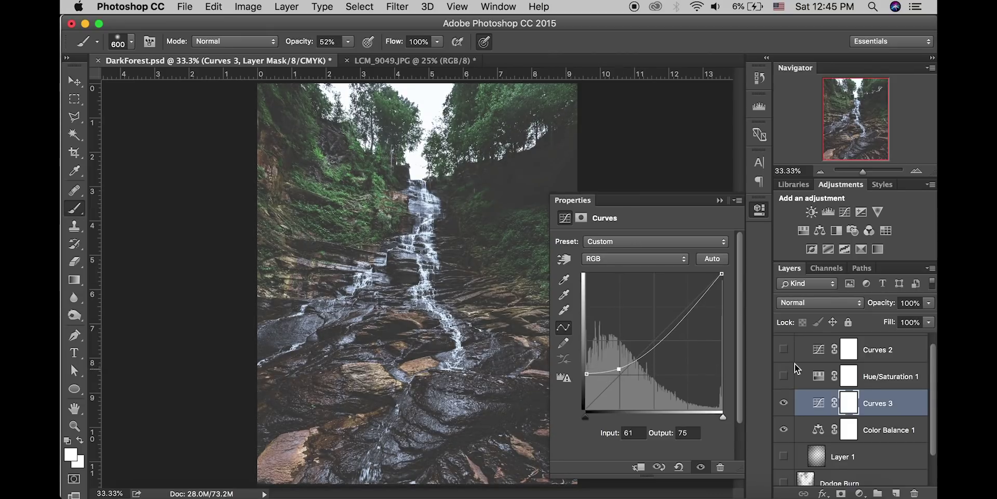
Step: Lower the RGB curve's white point to output 224, add a highlight point at input 197, output 192, and close the curve settings
left_click(721, 274)
left_click_drag(722, 276, 725, 292)
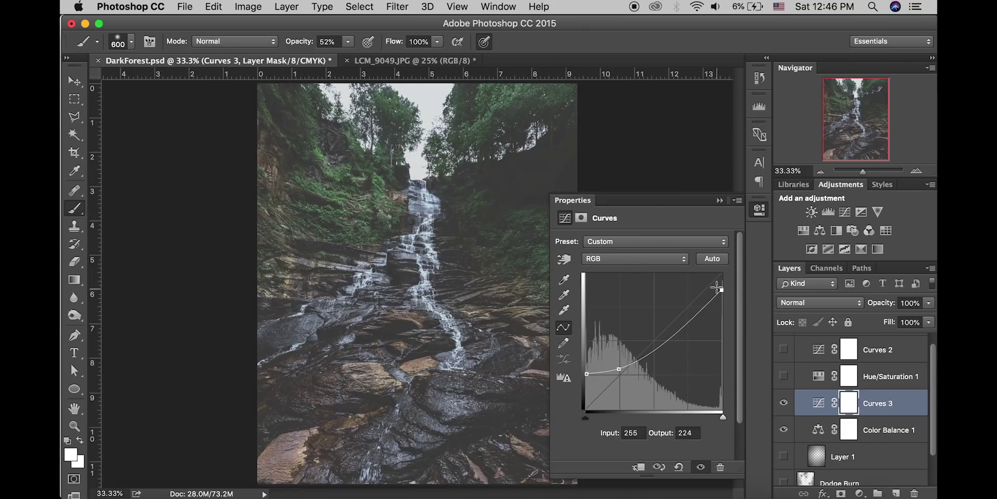
left_click_drag(697, 317, 691, 307)
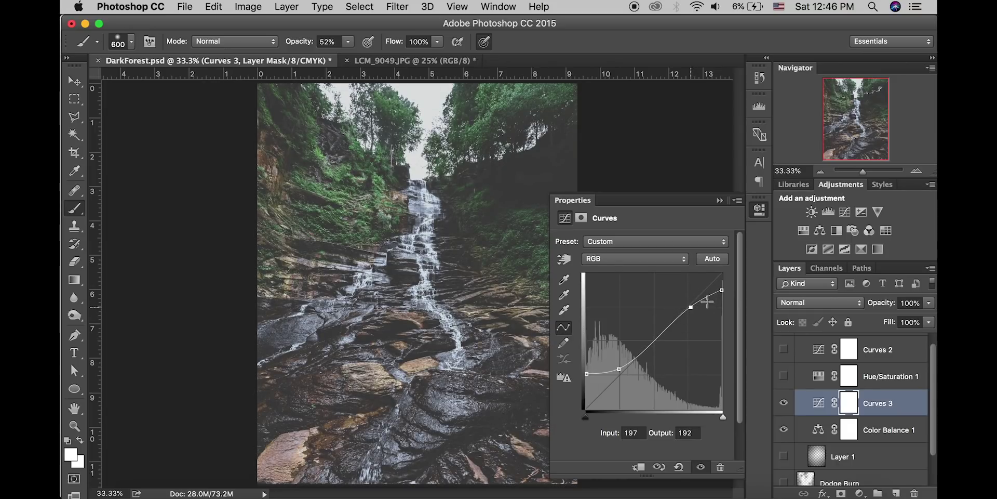
left_click(719, 201)
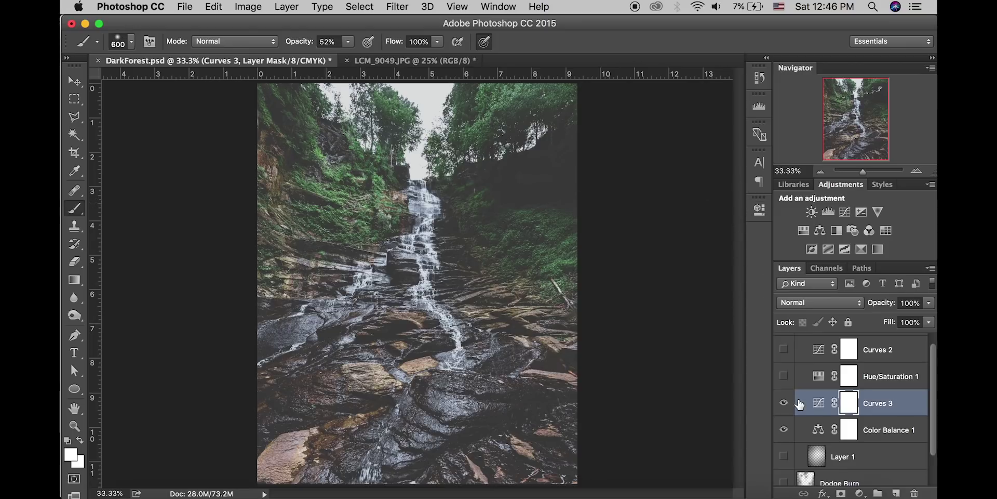
Step: Show the Hue/Saturation 1 layer and slightly lower its Master saturation
left_click(784, 377)
double_click(820, 380)
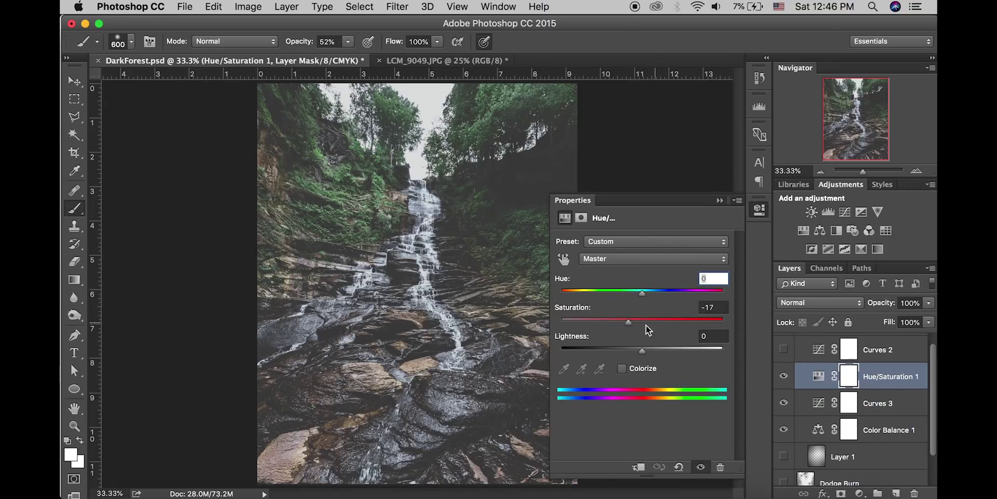
left_click(629, 322)
left_click_drag(629, 322, 626, 322)
left_click(720, 199)
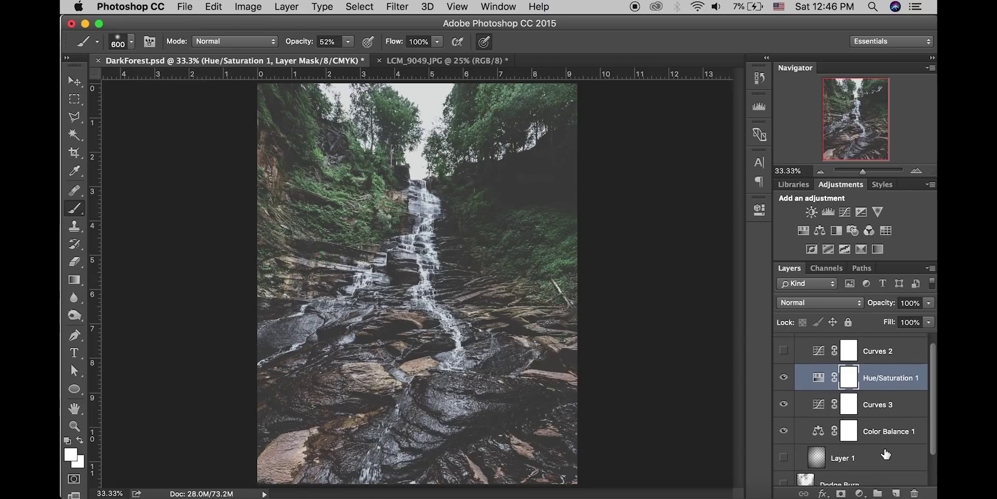
Step: Show the Curves 2 layer, and switch the Curves 3 layer off and on to compare its effect
scroll(898, 458, "up", 1)
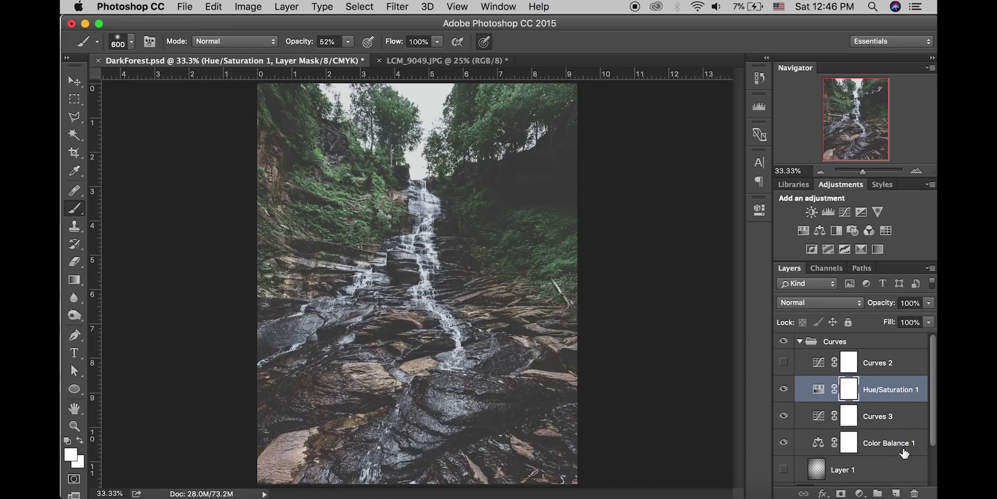
left_click(783, 362)
left_click(784, 363)
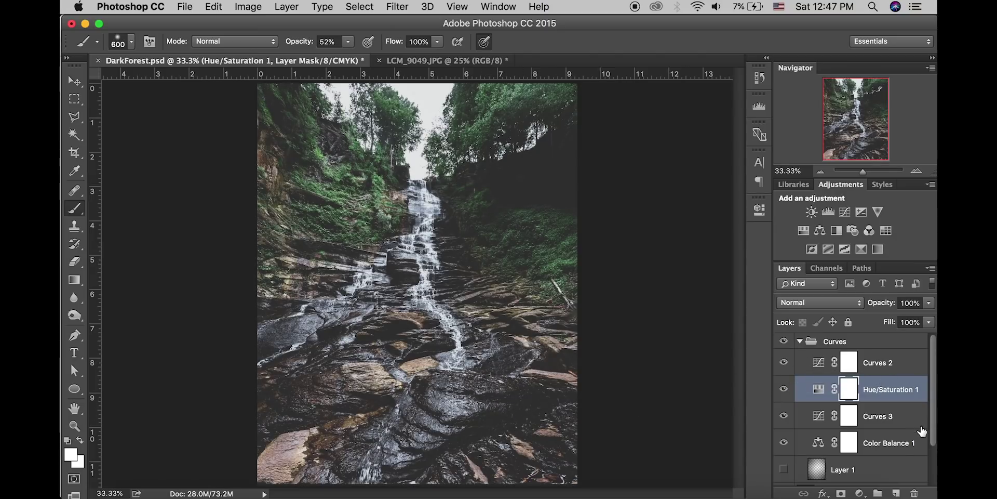
left_click(907, 416)
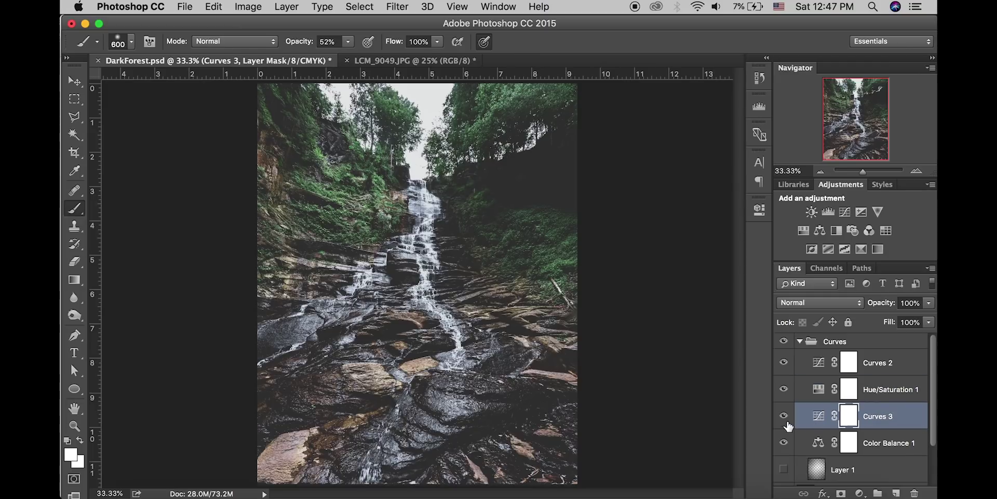
left_click(783, 416)
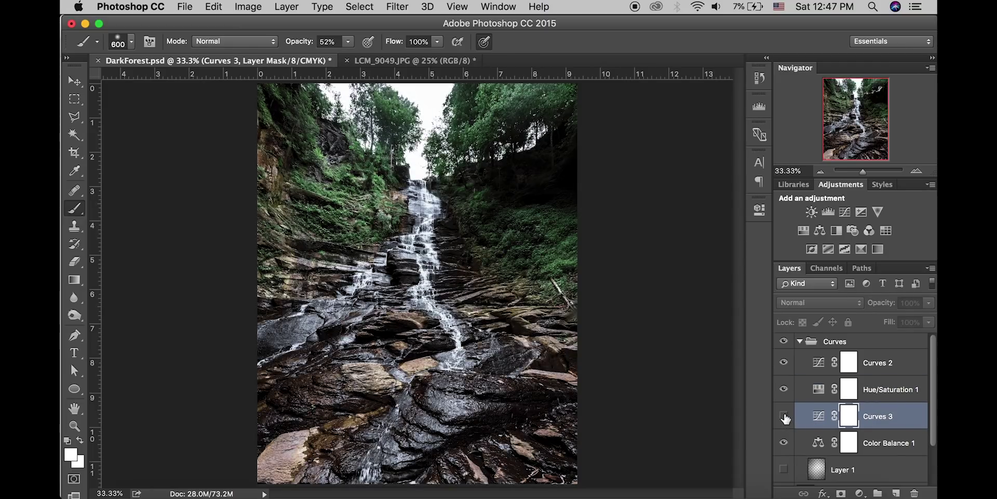
left_click(784, 416)
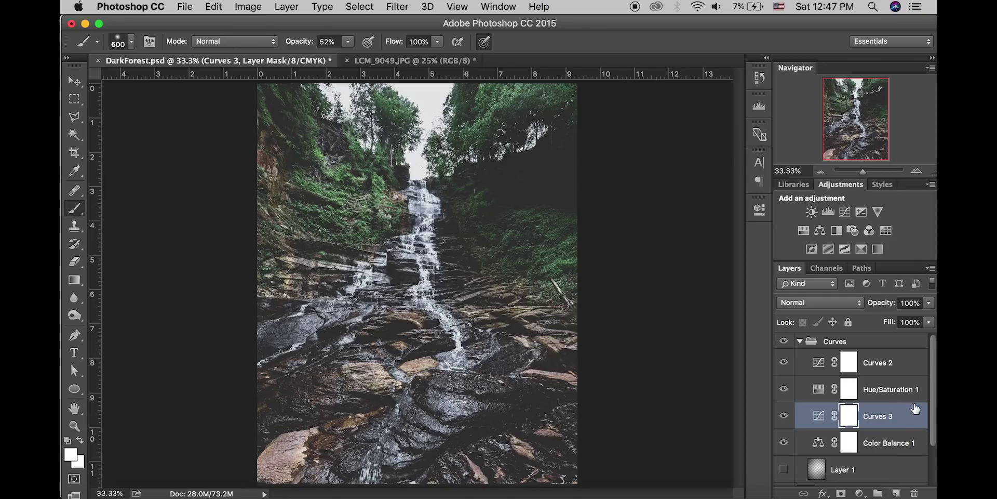
Step: Show Layer 1 in the Curves group and switch it off and on to compare its edge darkening
left_click_drag(933, 385, 933, 424)
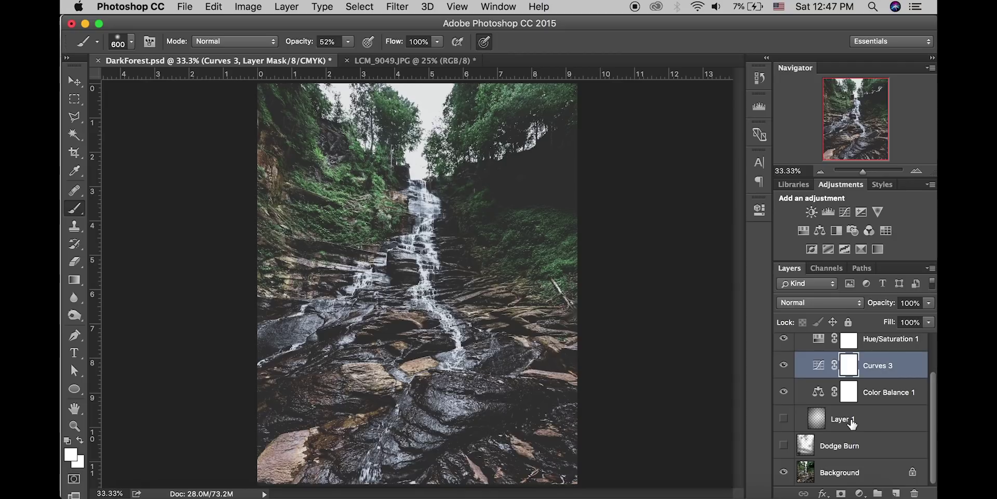
left_click(787, 422)
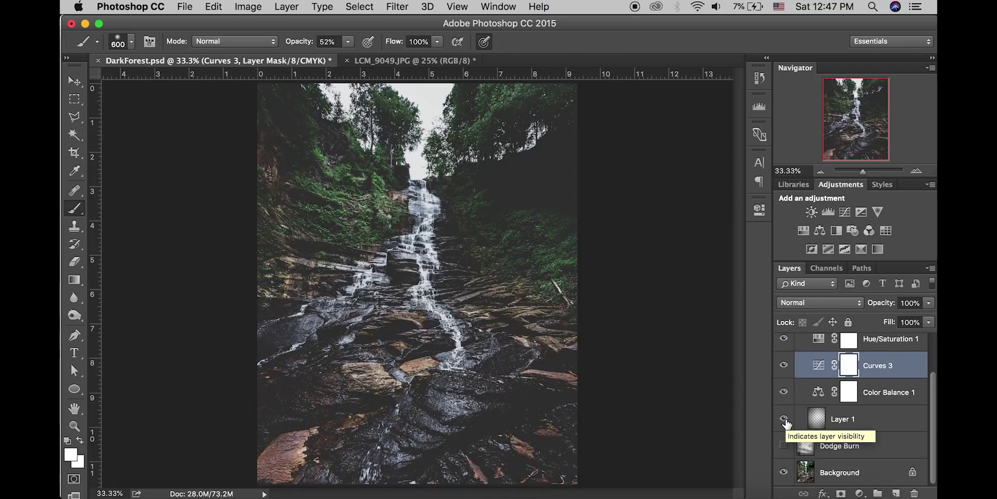
left_click(786, 422)
left_click(786, 421)
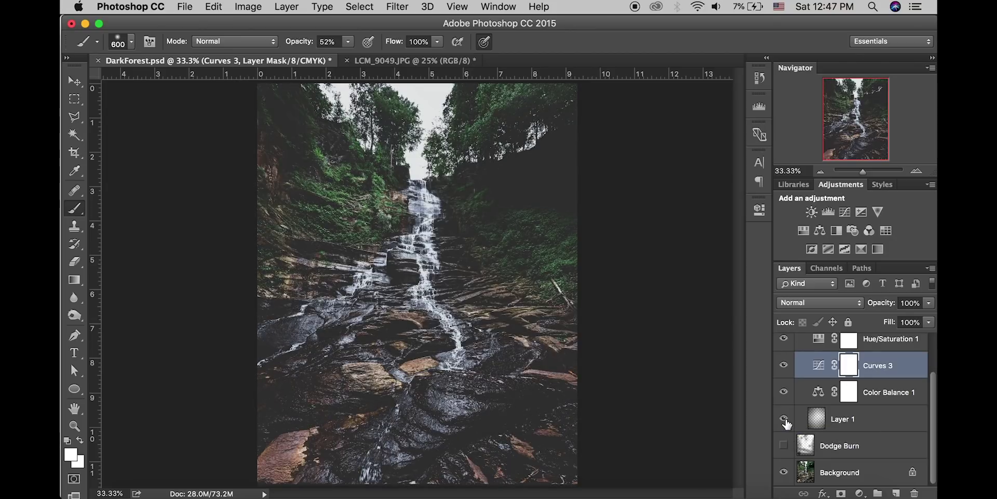
Step: Delete the Soft Light Layer 1 and create a new blank layer directly below Color Balance 1
left_click(865, 423)
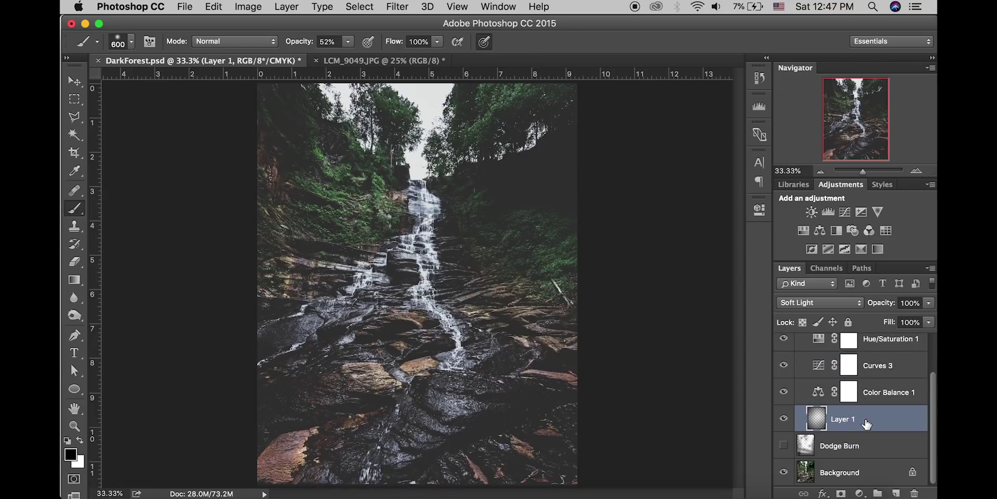
key("BackSpace")
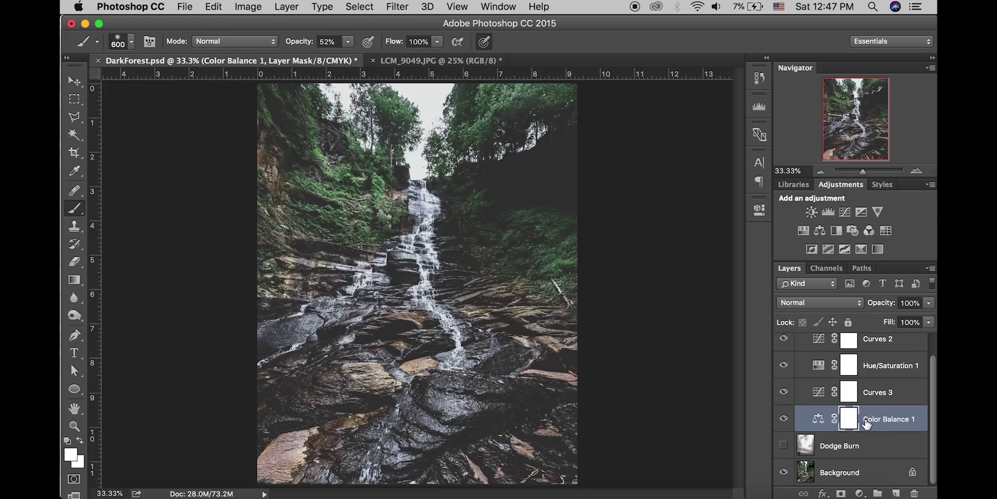
left_click(897, 493)
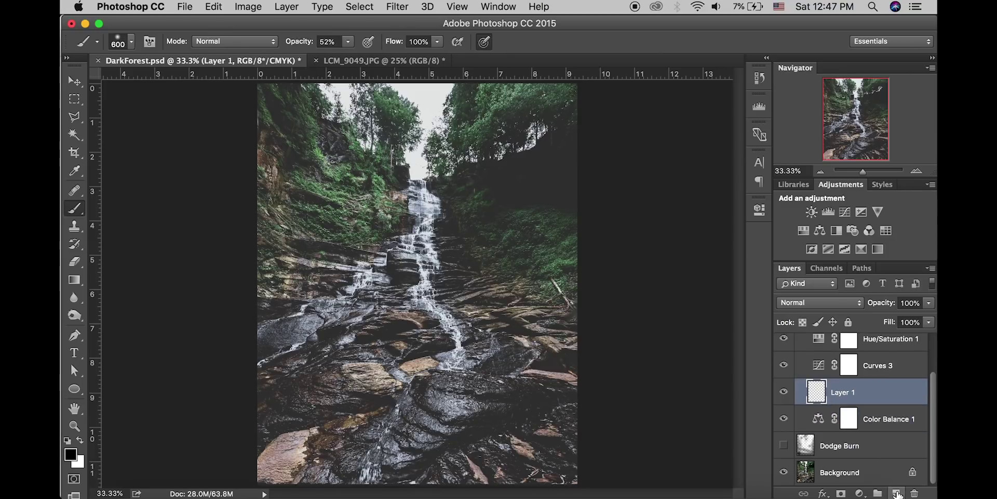
left_click_drag(867, 391, 867, 423)
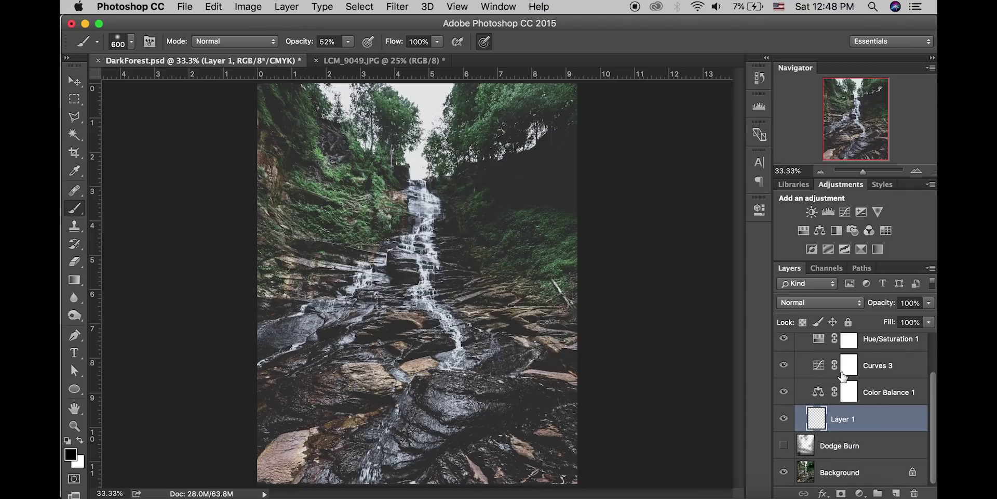
Step: Choose the black-to-transparent preset for the Gradient tool and set Layer 1's blend mode to Soft Light
left_click(75, 281)
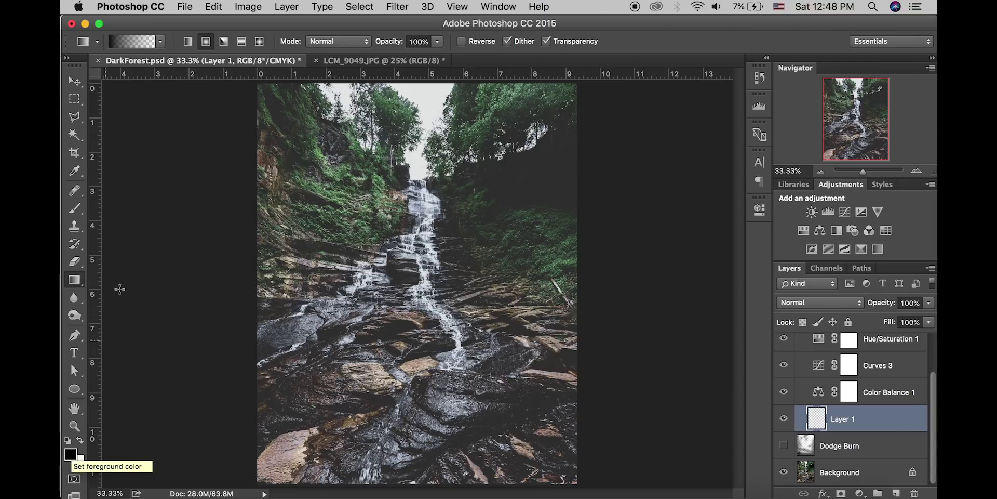
left_click(161, 45)
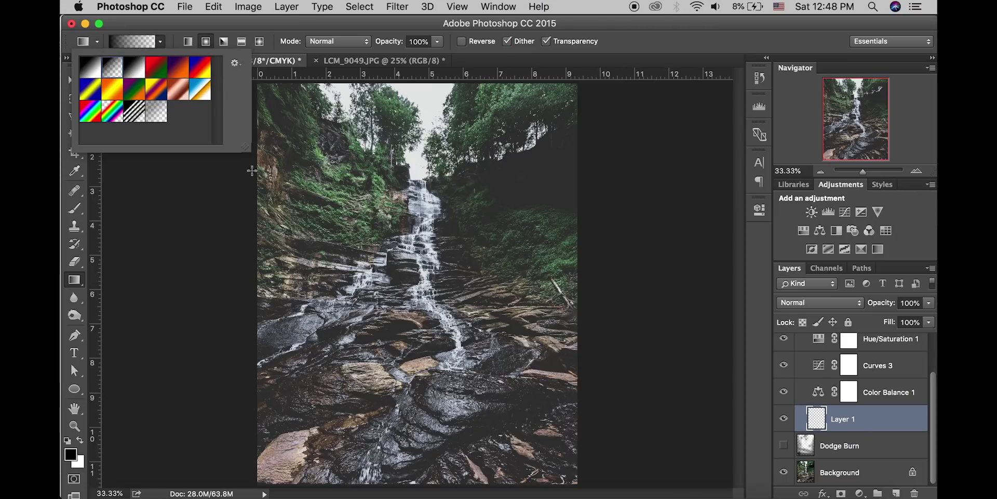
double_click(117, 68)
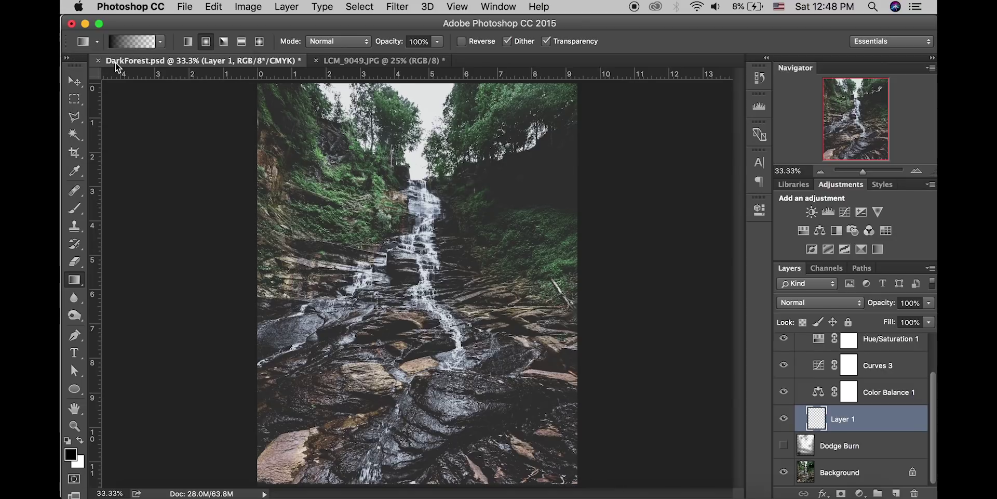
left_click(820, 302)
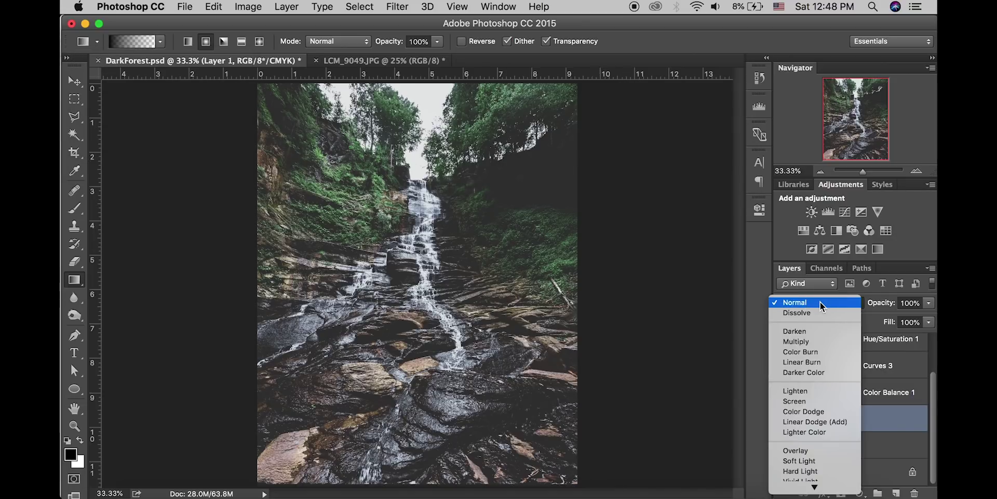
left_click(820, 461)
Step: Draw black-to-transparent radial gradients on Layer 1 from outside the photo's corners and lower edge toward the centre to form a vignette
left_click(821, 172)
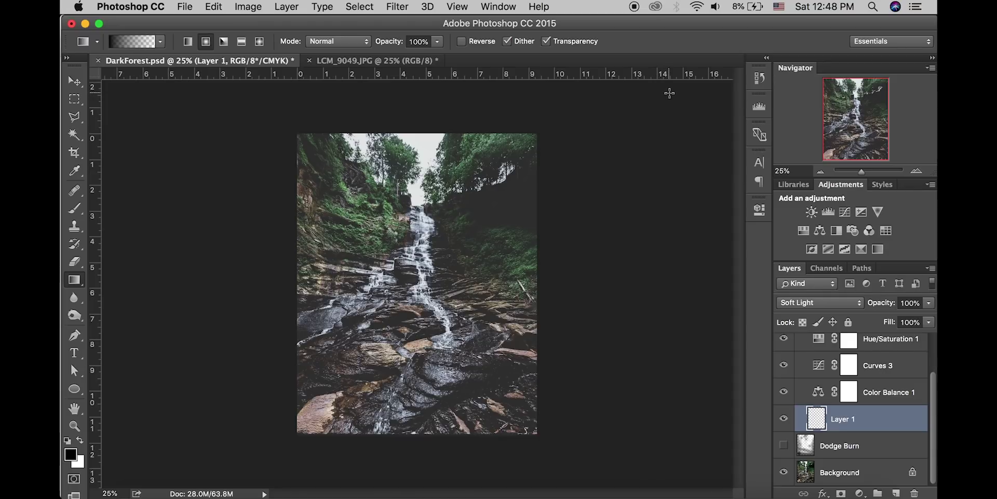
left_click_drag(672, 90, 420, 240)
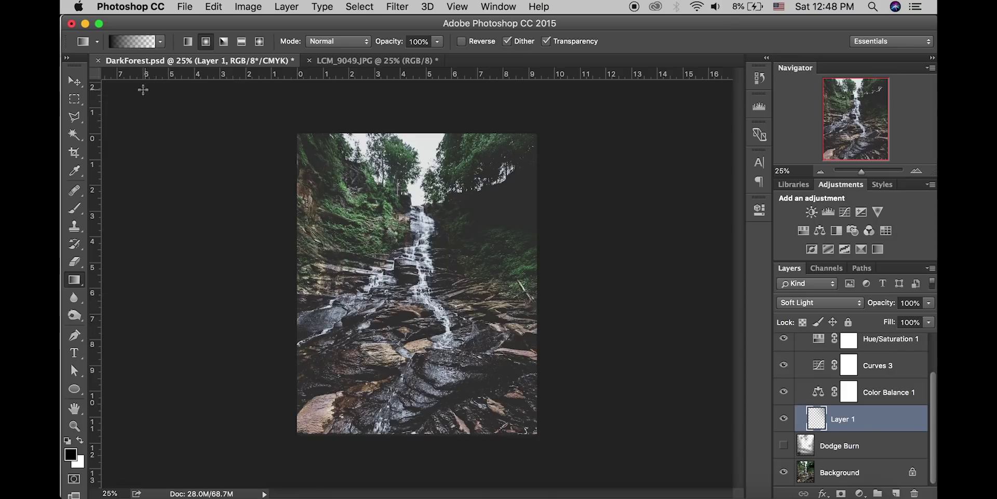
left_click_drag(132, 87, 400, 240)
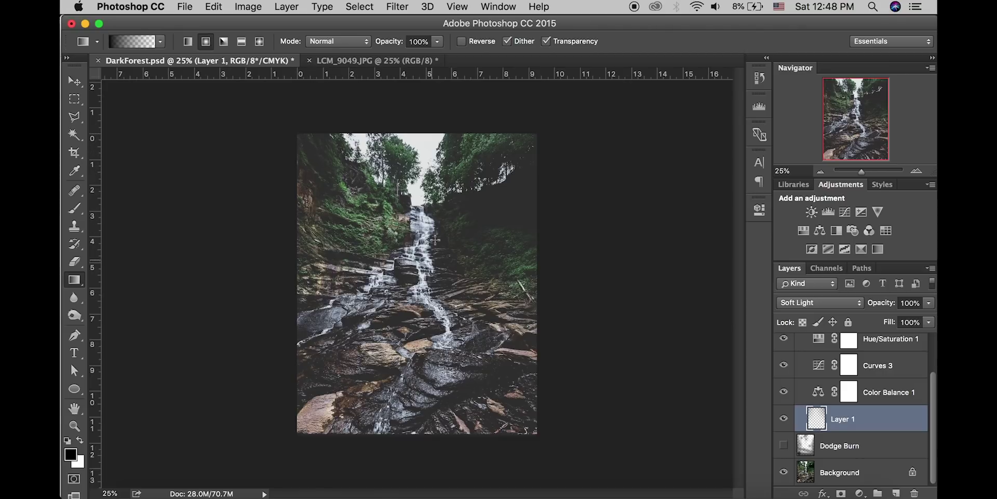
left_click(821, 171)
left_click_drag(225, 472, 403, 291)
left_click_drag(557, 456, 438, 289)
left_click_drag(399, 472, 409, 301)
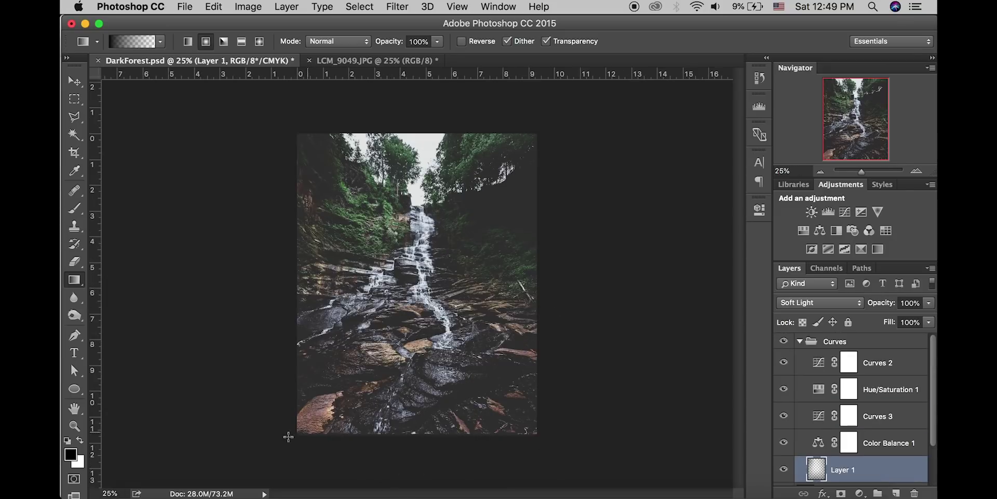
left_click_drag(202, 461, 397, 274)
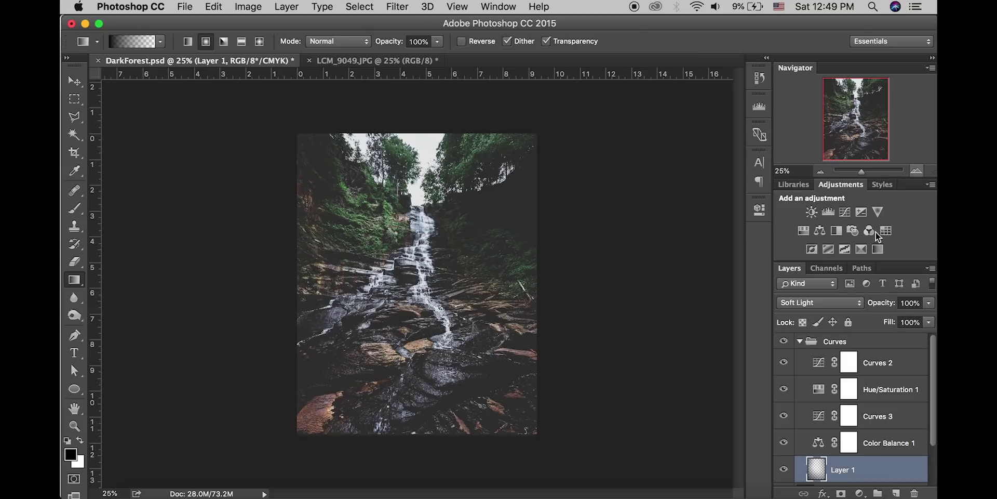
Step: Switch Layer 1 off and on to compare the vignette, and collapse the Curves group
left_click(784, 469)
left_click(784, 469)
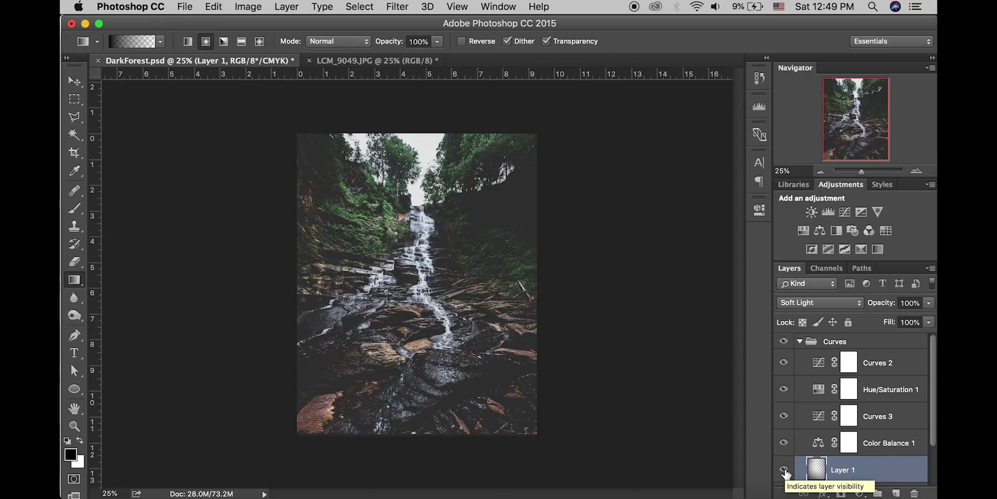
left_click(800, 341)
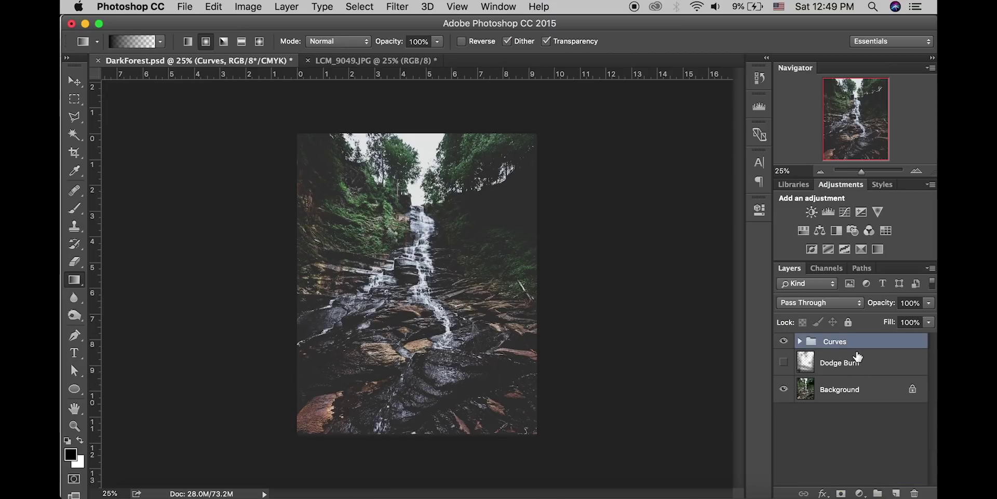
Step: Show the Dodge Burn layer and switch it off and on to compare its effect on the photo
left_click(915, 170)
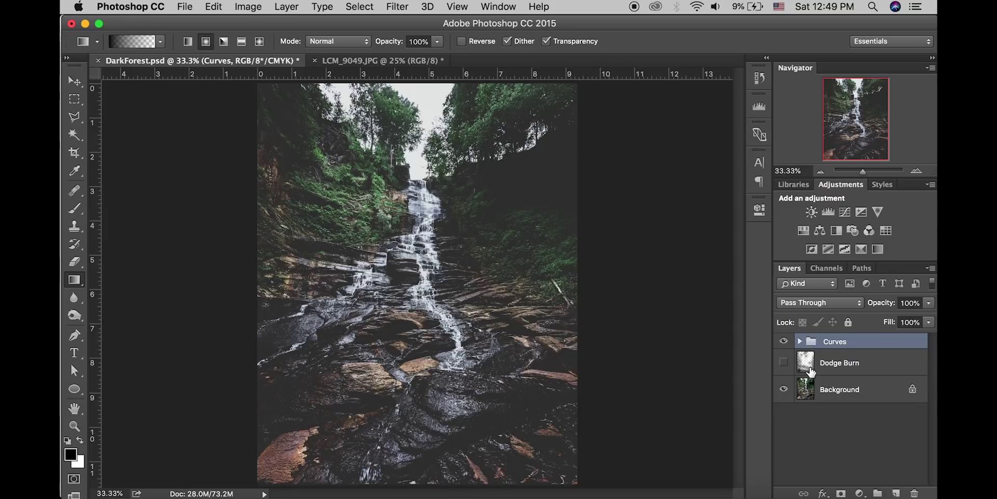
left_click(784, 363)
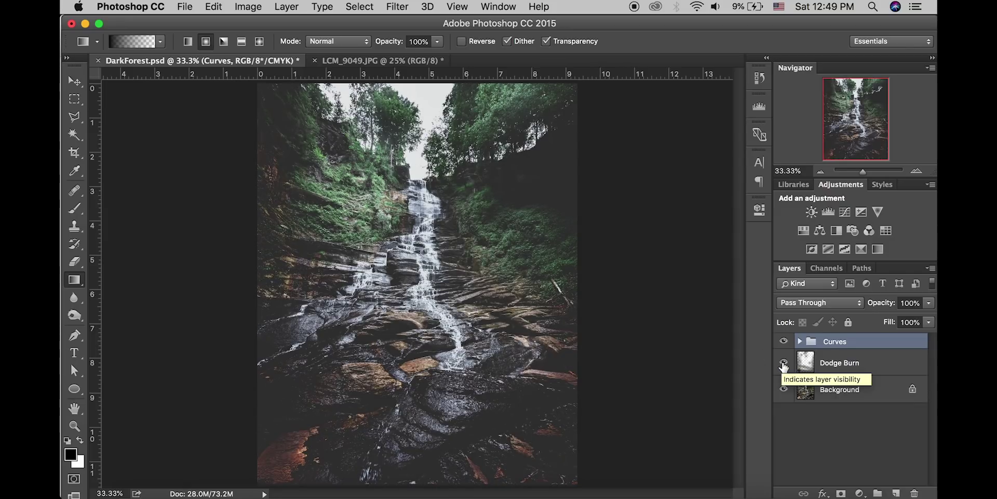
left_click(784, 364)
left_click(784, 364)
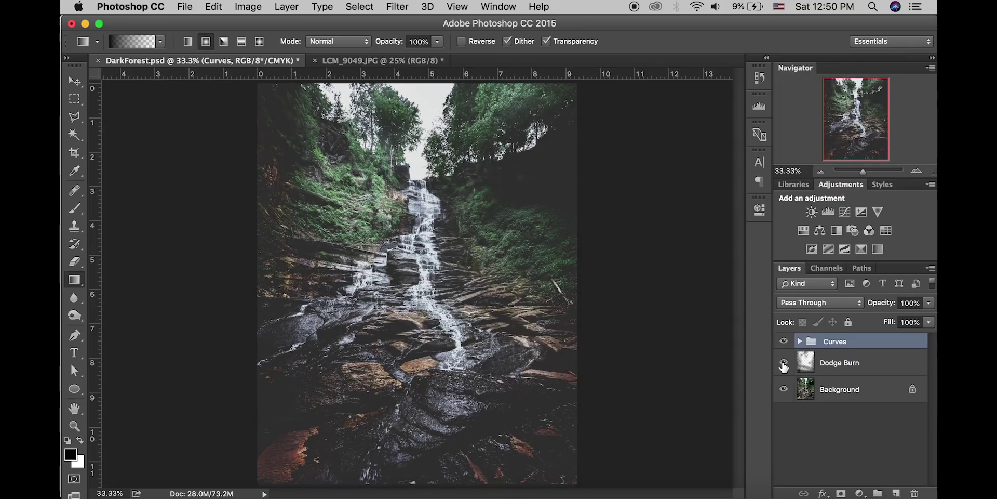
left_click(879, 369)
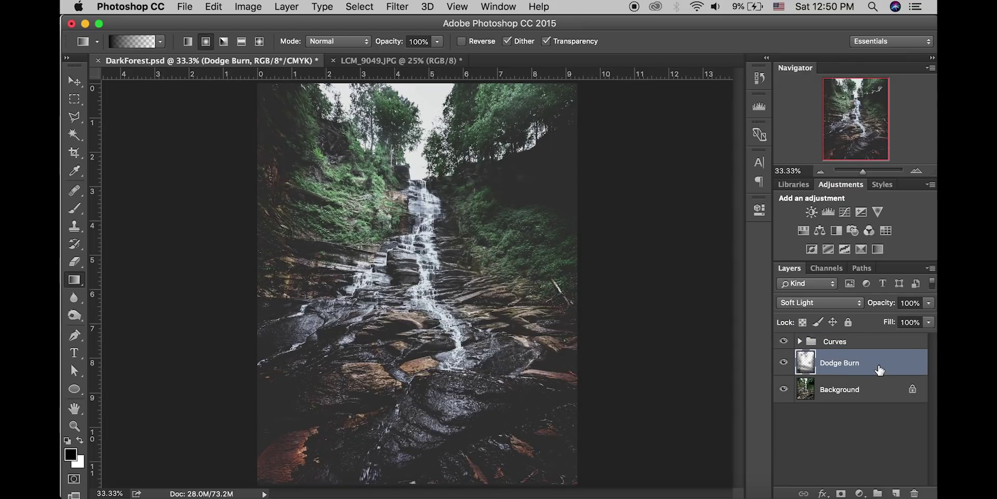
key("Delete")
key("super+z")
Step: Toggle the Dodge Burn layer's visibility twice more to examine the highlights and shadows it shapes
left_click(785, 363)
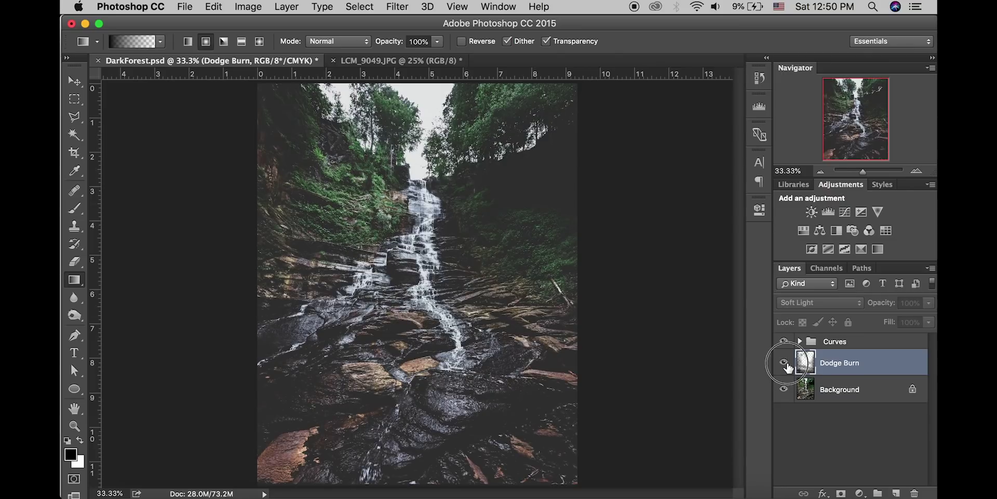
left_click(785, 363)
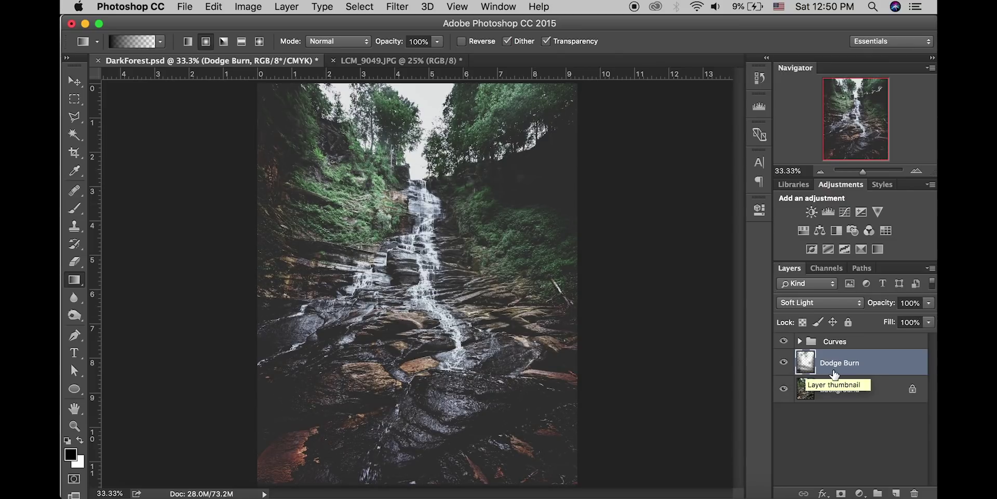
left_click(785, 364)
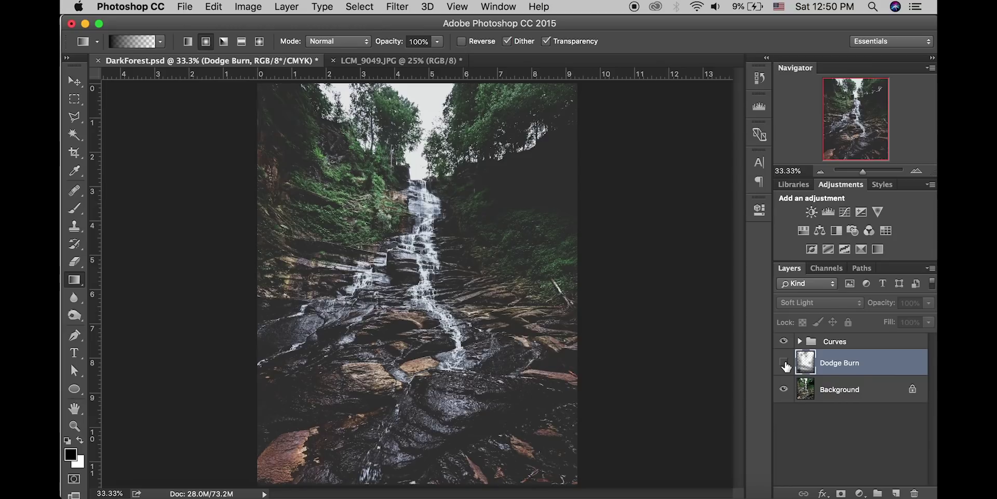
left_click(784, 363)
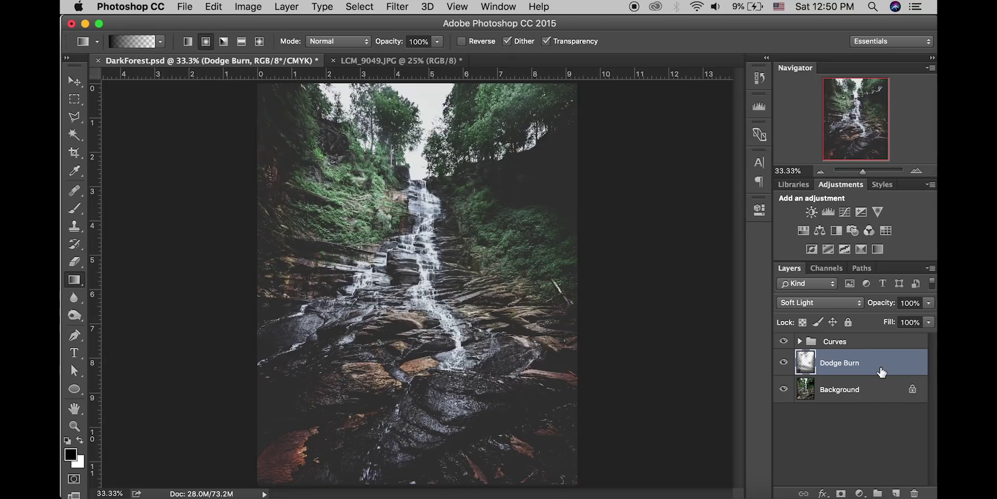
Step: Replace the Dodge Burn layer with a new blank layer above Background, set to Soft Light blending
key("Delete")
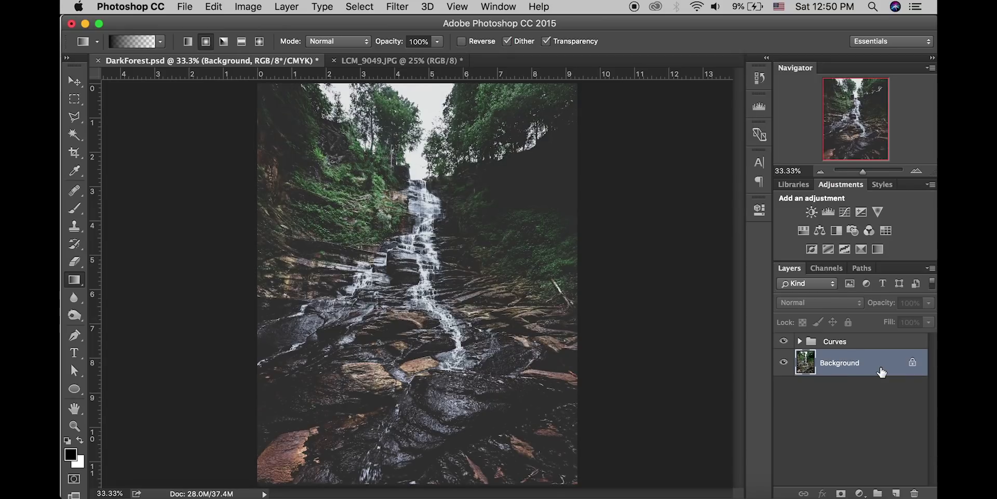
left_click(897, 493)
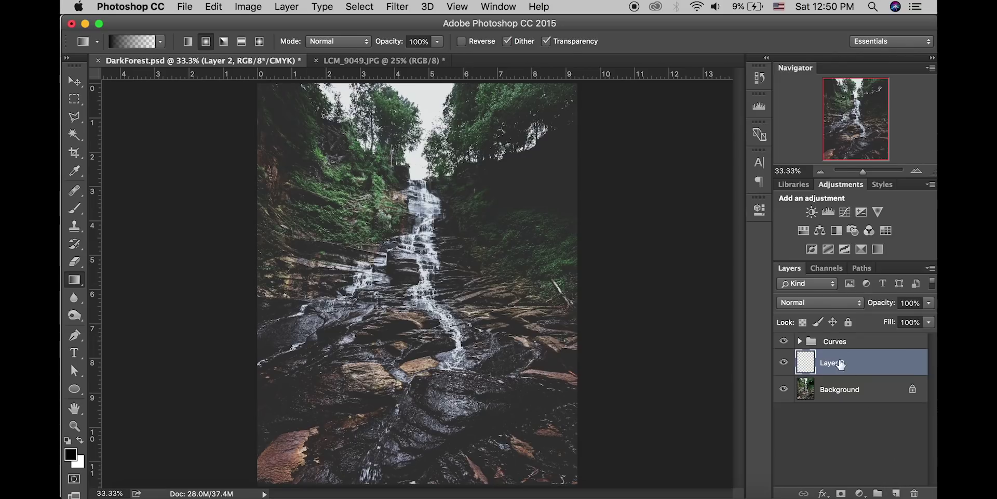
left_click(824, 304)
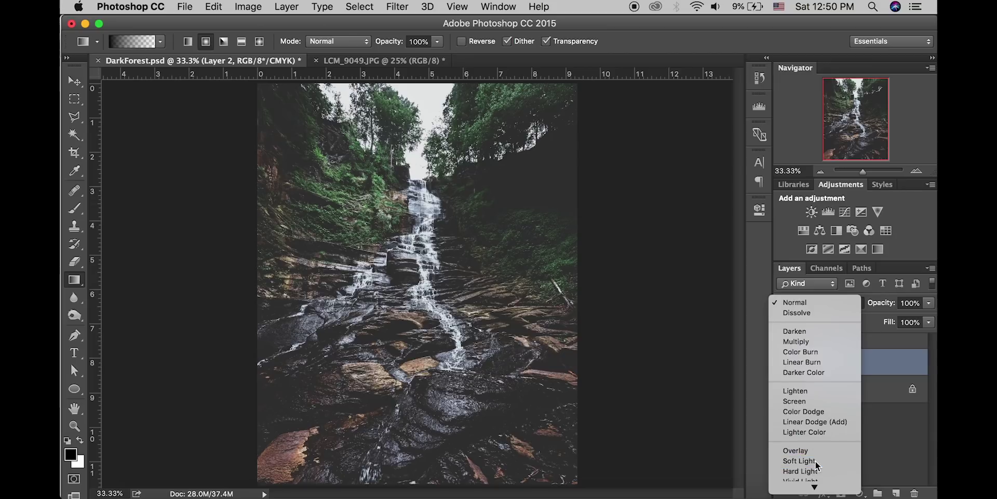
left_click(800, 461)
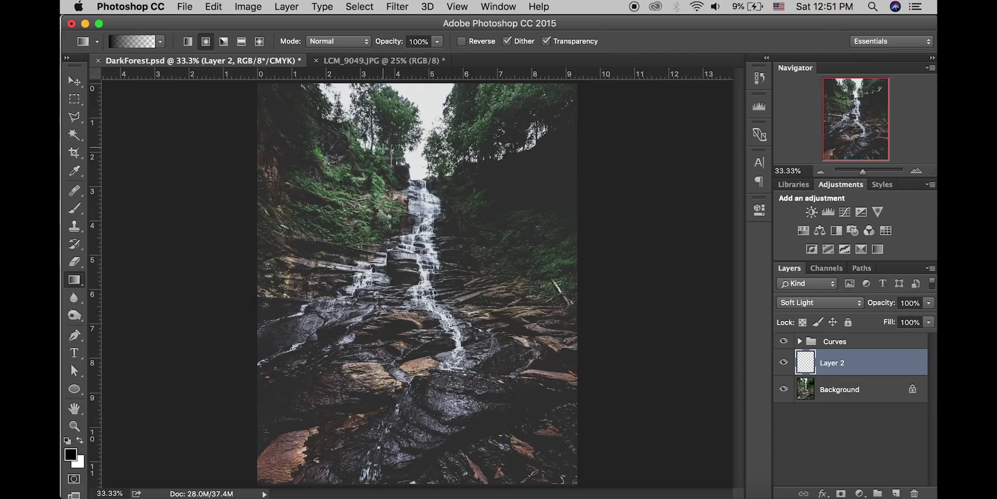
Step: Make white the foreground color and set up a soft 600 px brush with 0% hardness and 48% opacity
left_click(81, 440)
left_click(82, 442)
left_click(80, 441)
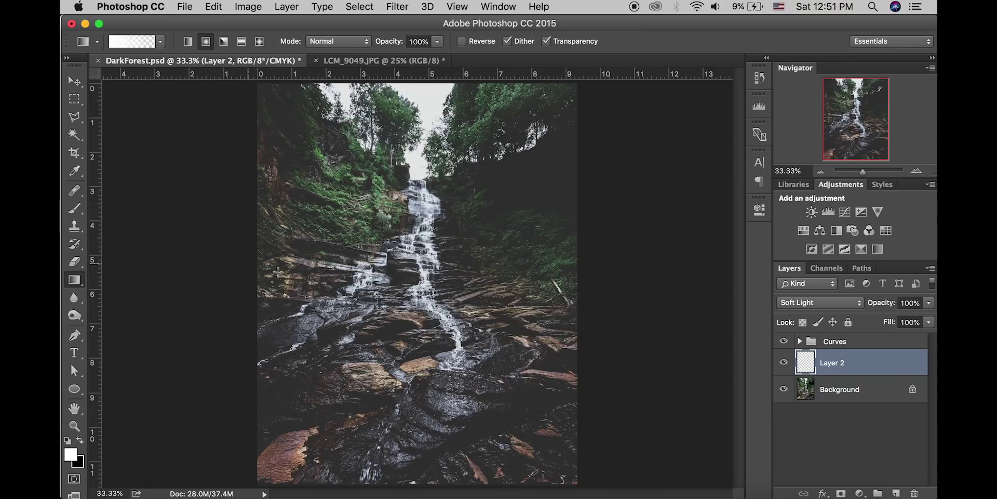
key("b")
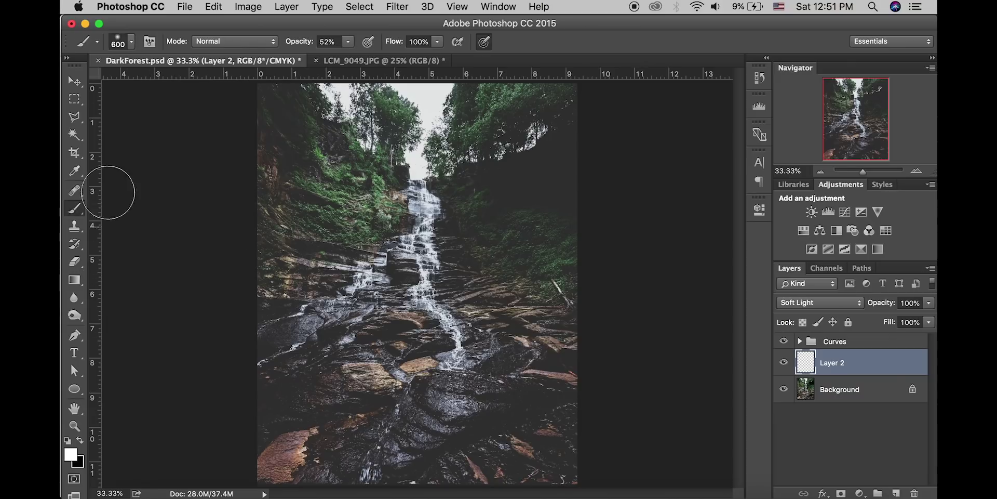
left_click(133, 44)
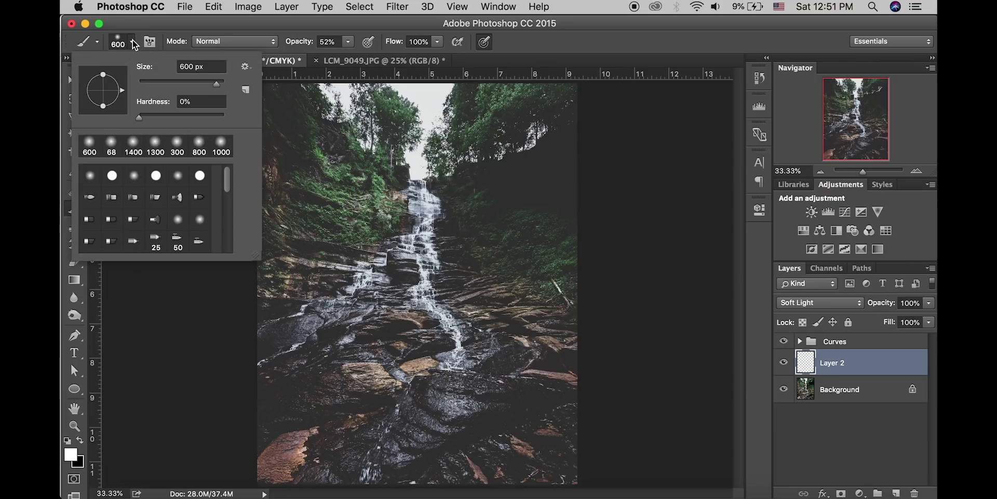
left_click(138, 117)
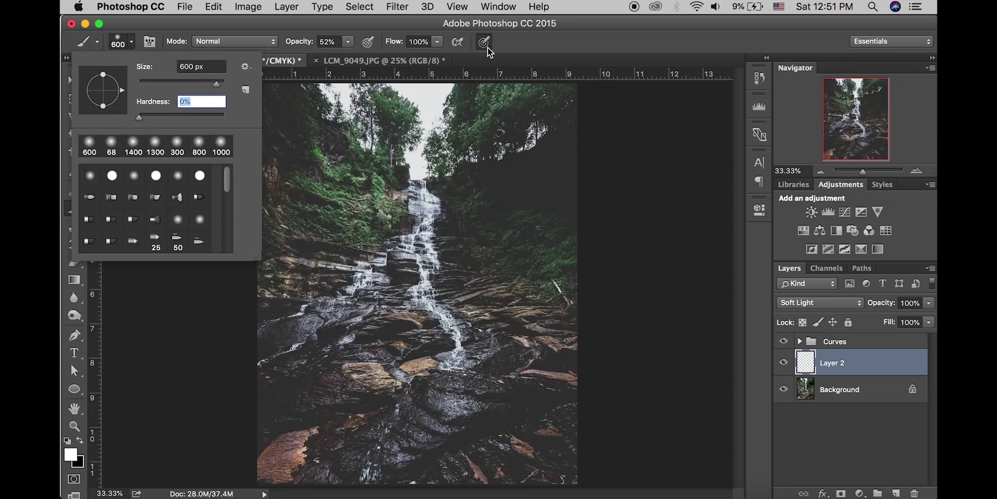
key("Return")
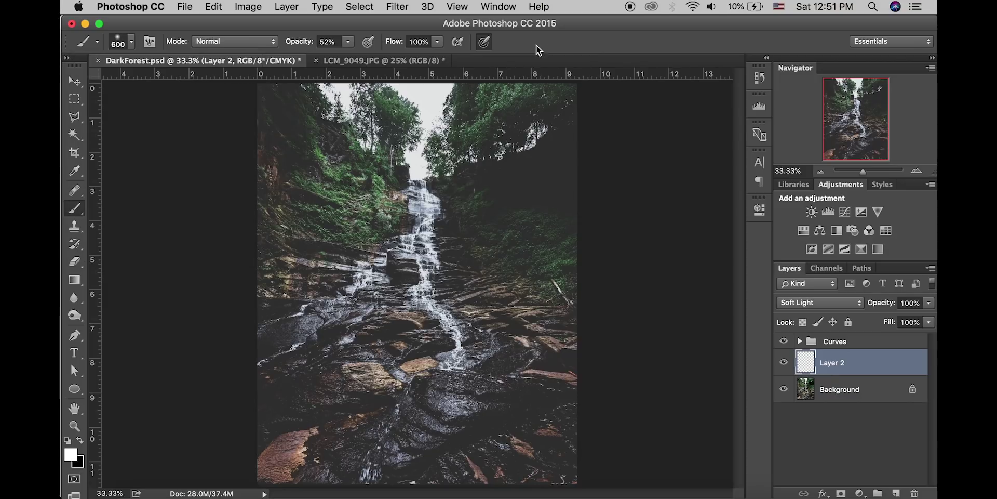
left_click(348, 41)
left_click_drag(348, 58, 346, 58)
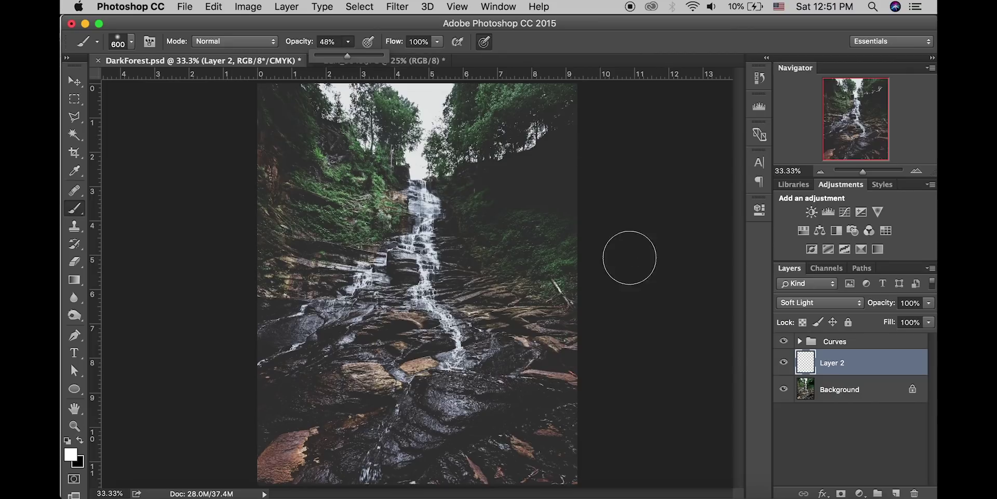
left_click(646, 273)
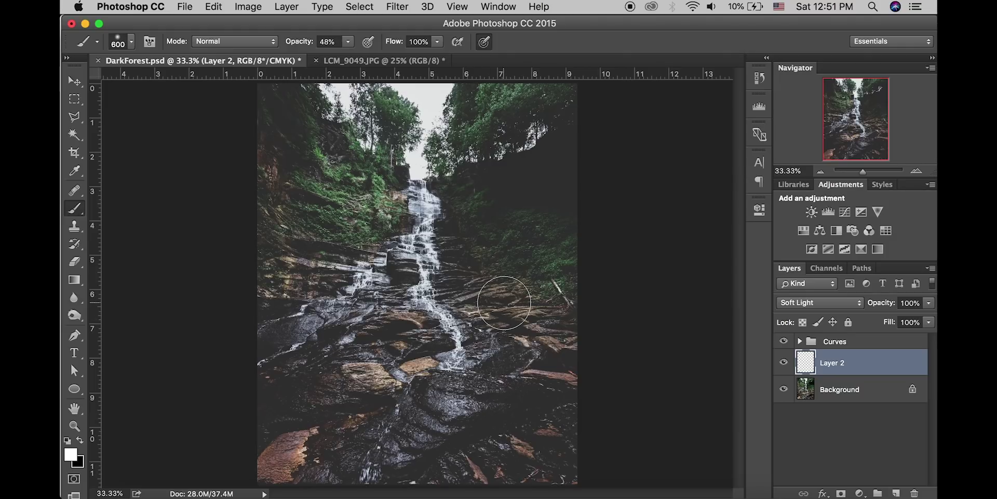
Step: Paint white on Layer 2 over the greenery on both sides of the waterfall and the upper right trees to brighten them
left_click(536, 271)
mouse_move(537, 271)
left_mouse_down()
mouse_move(526, 244)
mouse_move(491, 225)
mouse_move(528, 245)
left_mouse_up()
mouse_move(363, 228)
left_mouse_down()
mouse_move(294, 223)
mouse_move(357, 222)
mouse_move(363, 211)
mouse_move(341, 179)
mouse_move(381, 202)
left_mouse_up()
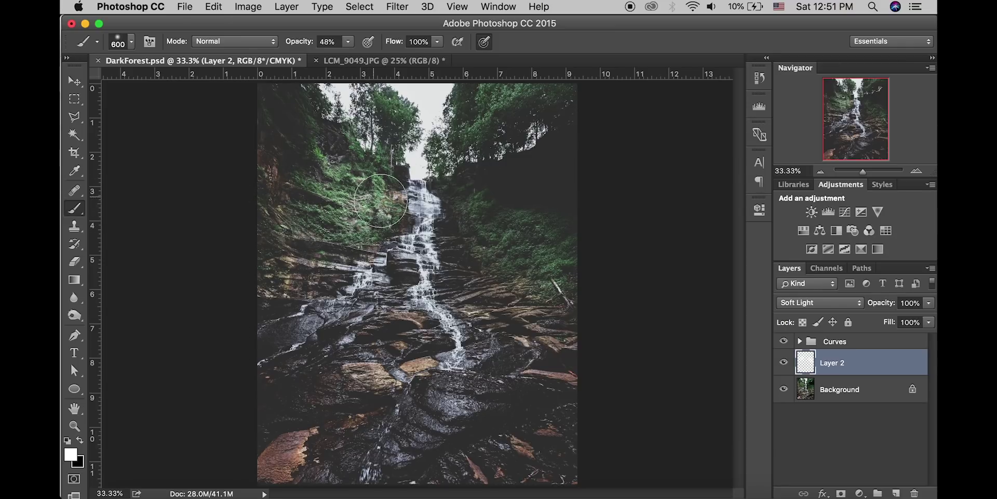
mouse_move(471, 137)
left_mouse_down()
mouse_move(484, 120)
mouse_move(535, 101)
mouse_move(523, 101)
left_mouse_up()
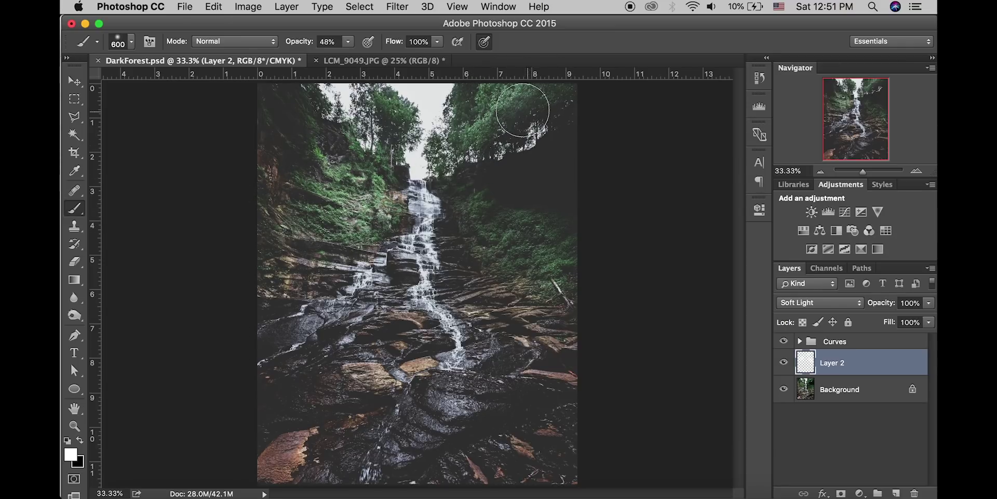
Step: Lower the brush opacity to 24% and paint more white over the right slope, the left rocks and the area beside the waterfall
left_click(335, 55)
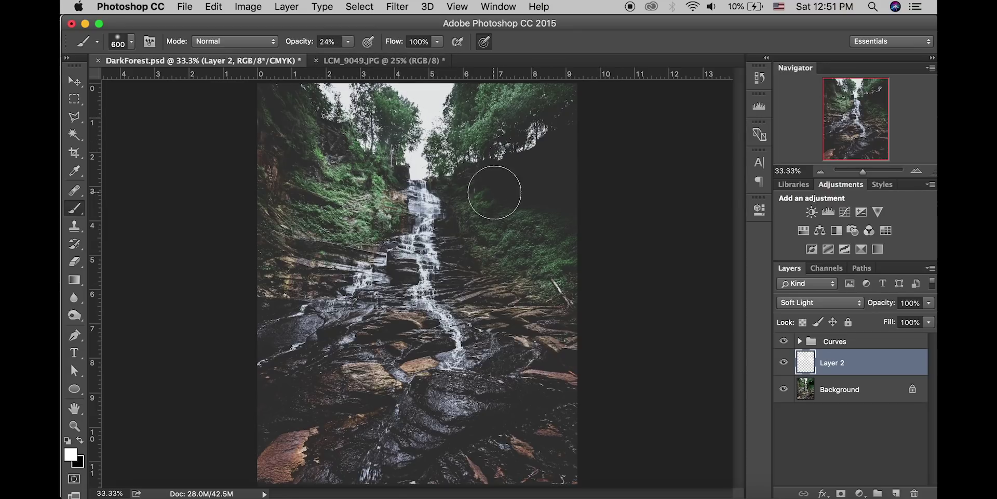
mouse_move(494, 193)
left_mouse_down()
mouse_move(529, 190)
mouse_move(510, 208)
mouse_move(556, 231)
mouse_move(501, 211)
mouse_move(500, 221)
mouse_move(560, 237)
mouse_move(493, 223)
mouse_move(559, 251)
mouse_move(528, 267)
left_mouse_up()
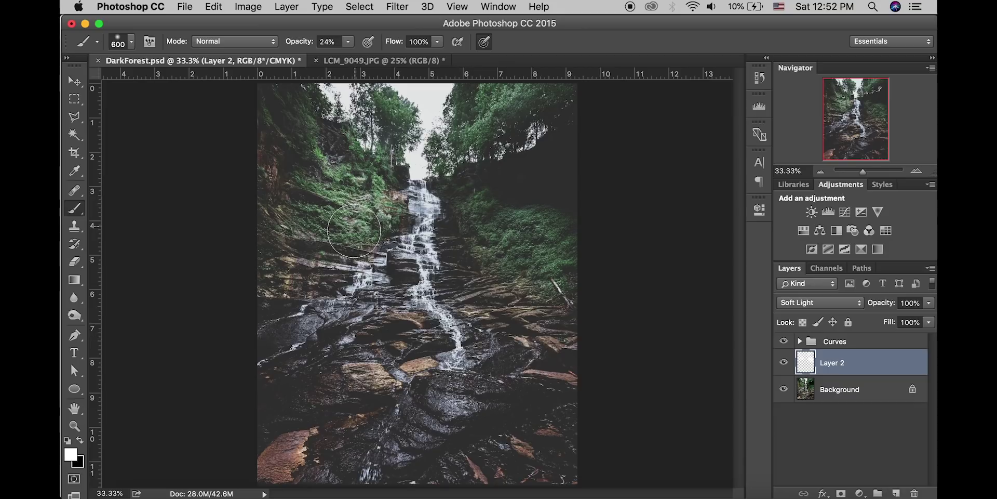
mouse_move(306, 289)
left_mouse_down()
mouse_move(301, 303)
mouse_move(284, 264)
left_mouse_up()
mouse_move(468, 252)
left_mouse_down()
mouse_move(509, 311)
mouse_move(419, 284)
mouse_move(415, 358)
mouse_move(363, 395)
mouse_move(447, 263)
mouse_move(473, 299)
mouse_move(498, 313)
mouse_move(462, 275)
mouse_move(456, 226)
left_mouse_up()
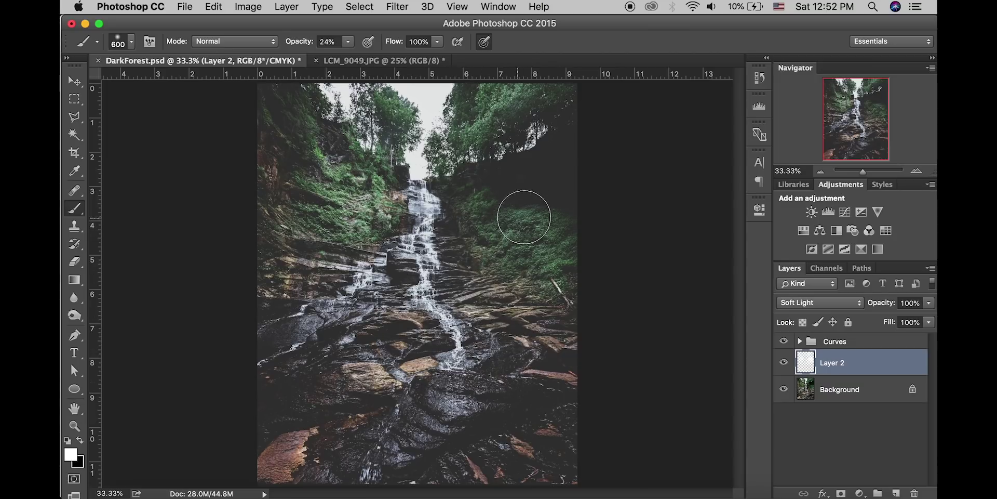
Step: Paint white at 24% opacity over the right-hand trees, the lower stream rocks and the small left cascade to brighten them
mouse_move(524, 217)
left_mouse_down()
mouse_move(554, 230)
mouse_move(536, 222)
mouse_move(564, 252)
mouse_move(518, 218)
mouse_move(488, 229)
mouse_move(462, 164)
mouse_move(433, 140)
mouse_move(364, 116)
mouse_move(408, 133)
mouse_move(386, 101)
mouse_move(510, 210)
mouse_move(408, 155)
mouse_move(495, 99)
mouse_move(561, 102)
mouse_move(502, 135)
mouse_move(561, 113)
mouse_move(508, 116)
mouse_move(464, 98)
left_mouse_up()
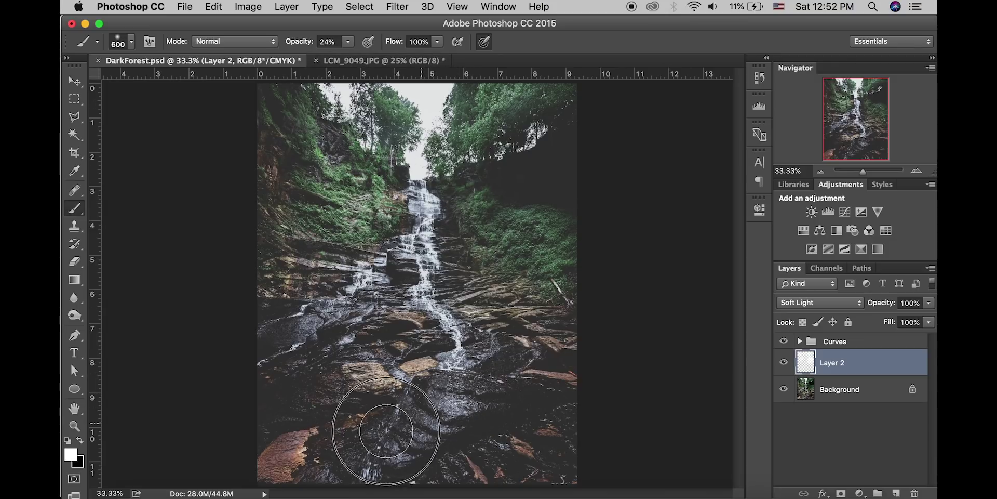
mouse_move(386, 430)
left_mouse_down()
mouse_move(423, 416)
mouse_move(457, 371)
mouse_move(445, 408)
mouse_move(355, 450)
left_mouse_up()
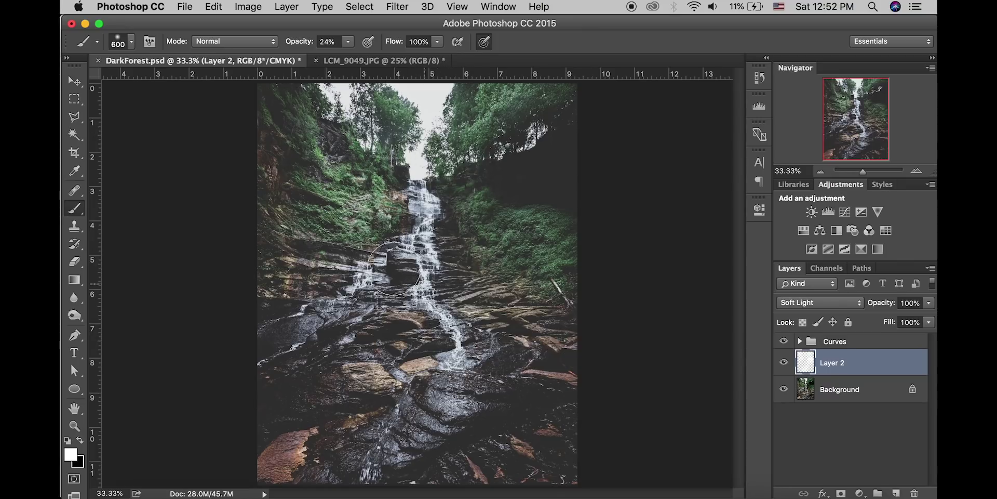
mouse_move(382, 283)
left_mouse_down()
mouse_move(324, 312)
mouse_move(289, 351)
mouse_move(282, 385)
mouse_move(333, 315)
left_mouse_up()
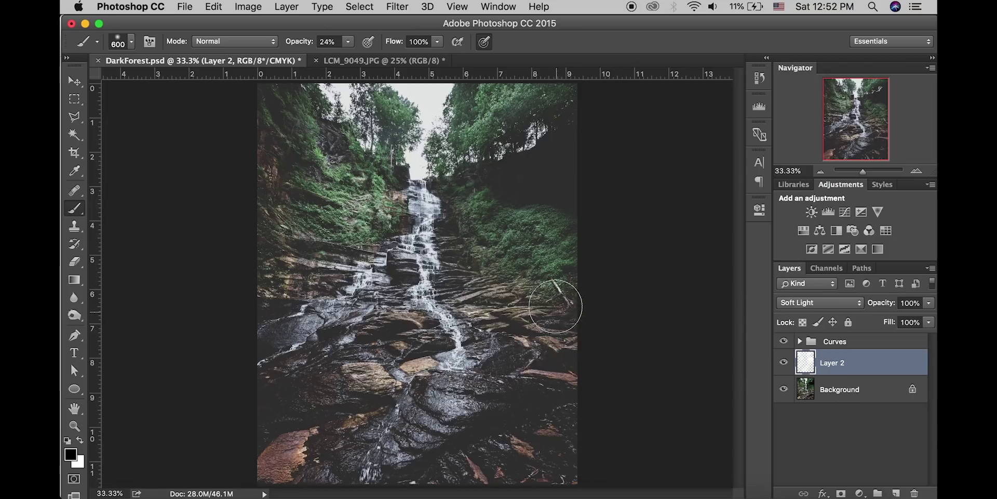
Step: Make black the foreground color and darken the right slope, left greenery and upper trees at 600 px, and the bottom rocks at 700 px
mouse_move(535, 267)
left_mouse_down()
mouse_move(551, 269)
mouse_move(570, 297)
left_mouse_up()
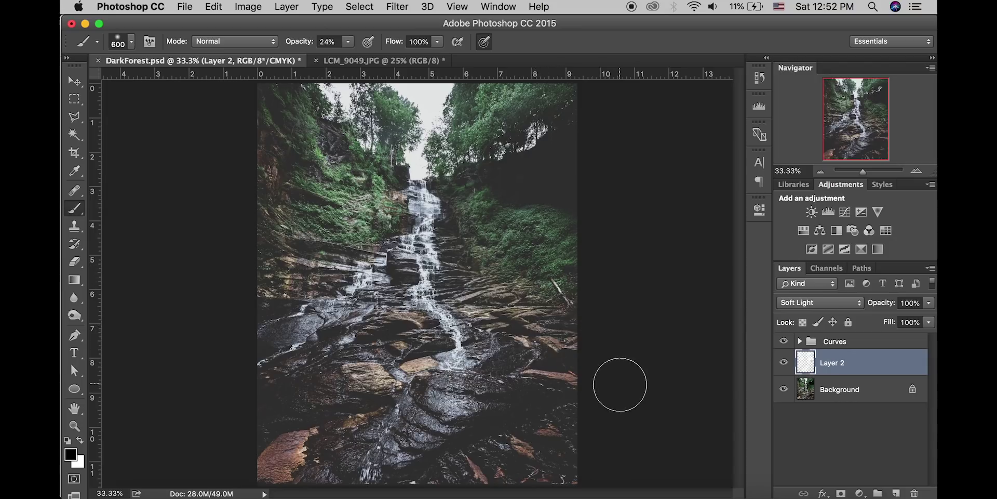
mouse_move(356, 209)
left_mouse_down()
mouse_move(364, 216)
mouse_move(357, 211)
left_mouse_up()
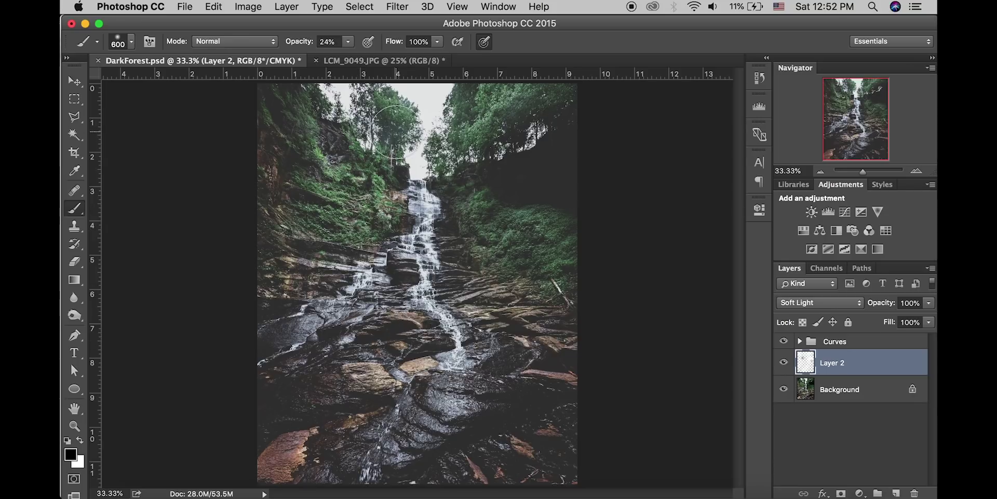
left_click_drag(387, 130, 385, 135)
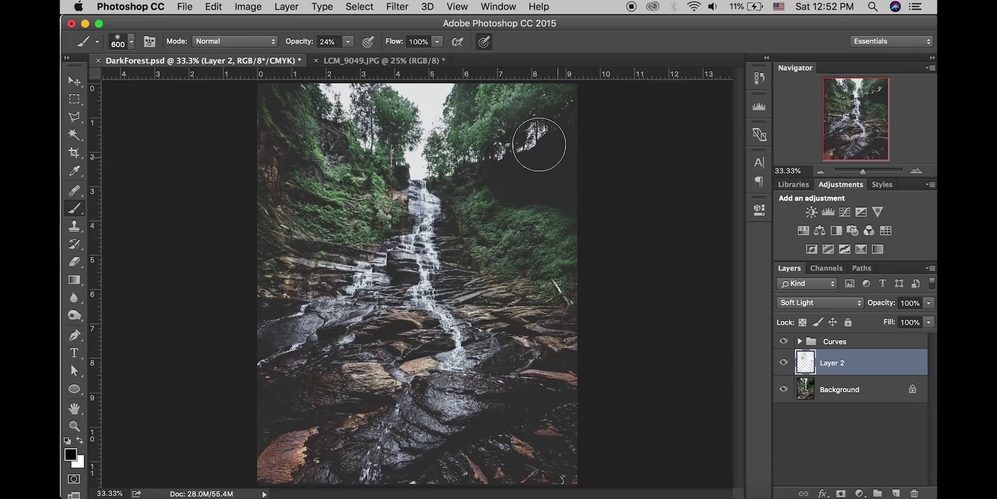
mouse_move(539, 145)
left_mouse_down()
mouse_move(518, 111)
mouse_move(523, 129)
left_mouse_up()
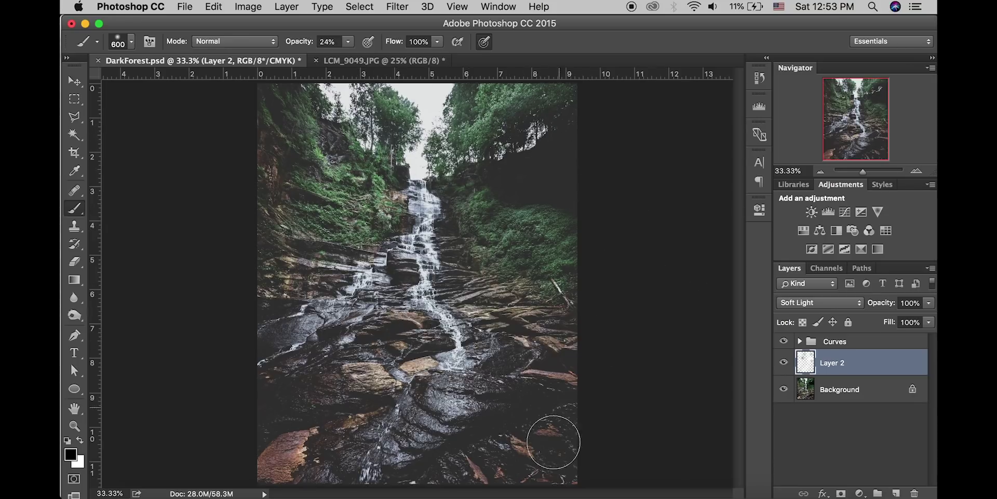
key("bracketright")
mouse_move(554, 442)
left_mouse_down()
mouse_move(520, 432)
mouse_move(452, 446)
left_mouse_up()
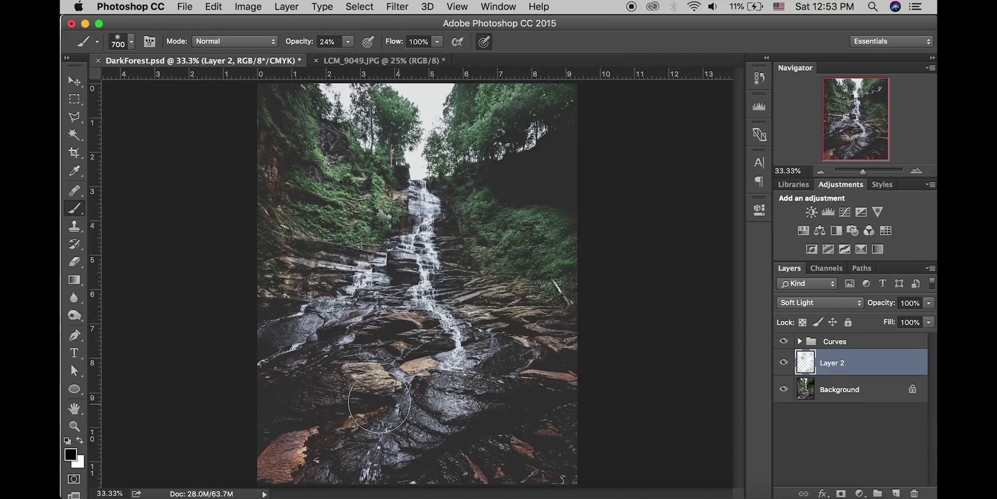
Step: Enlarge the brush to 900 px and paint black along the photo's left and right edges and the upper left trees
key("bracketright")
key("bracketright")
key("bracketright")
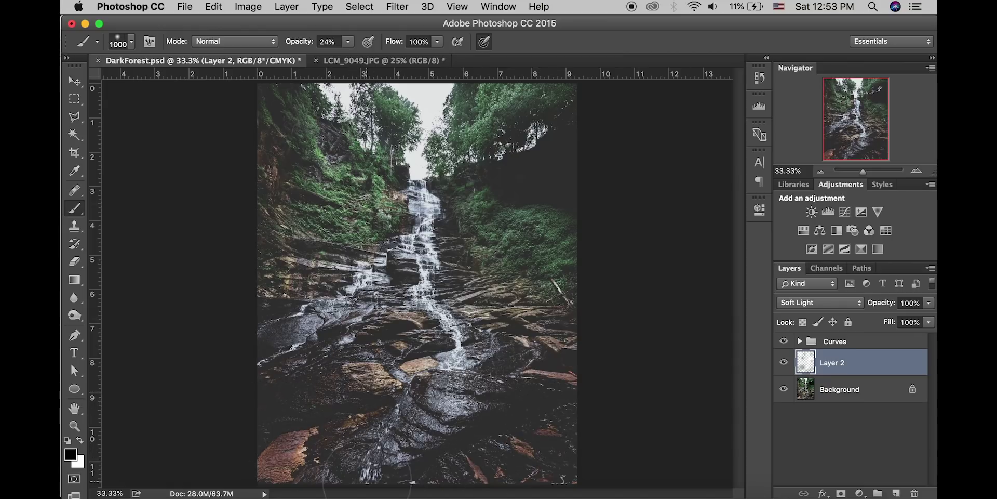
key("bracketleft")
mouse_move(278, 434)
left_mouse_down()
mouse_move(267, 434)
mouse_move(278, 423)
mouse_move(288, 345)
mouse_move(269, 175)
left_mouse_up()
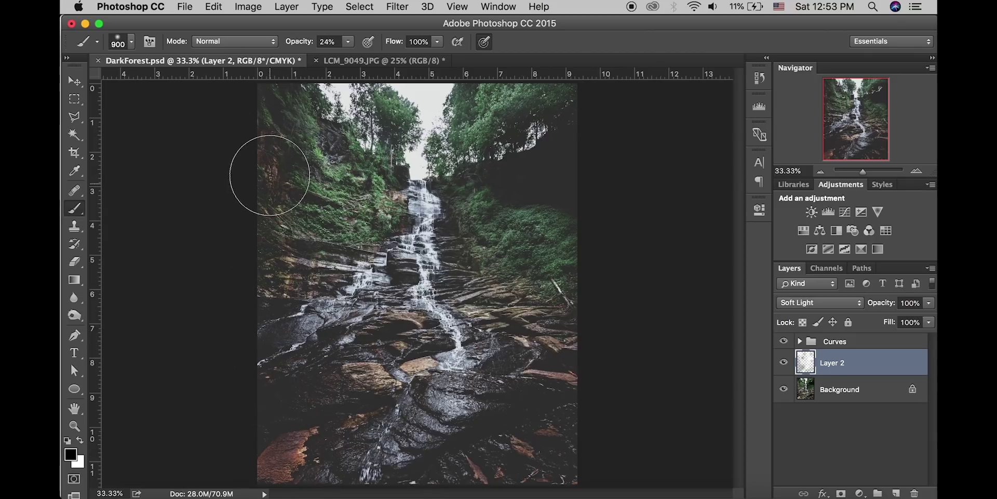
left_click_drag(552, 271, 558, 381)
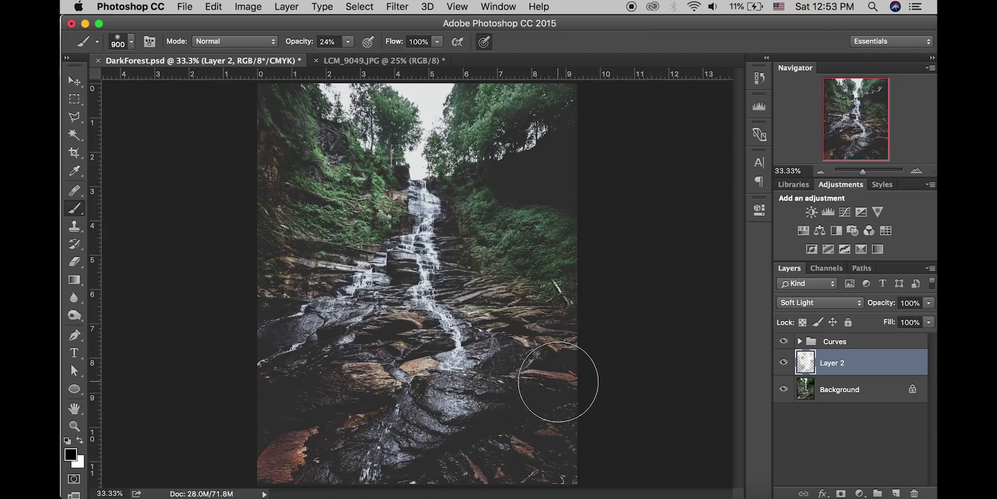
left_click_drag(343, 114, 308, 116)
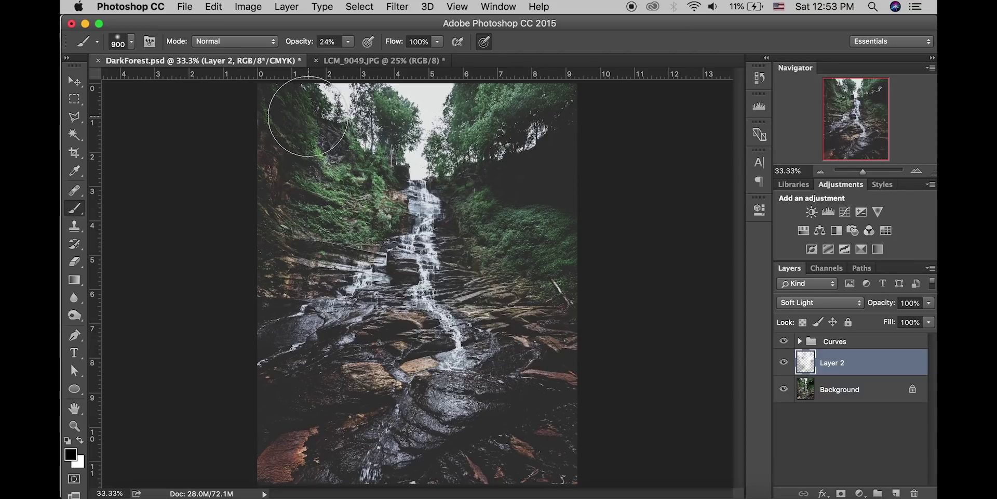
Step: Compare the photo with Layer 2 hidden and shown, and review the whole image at a smaller size
left_click(784, 363)
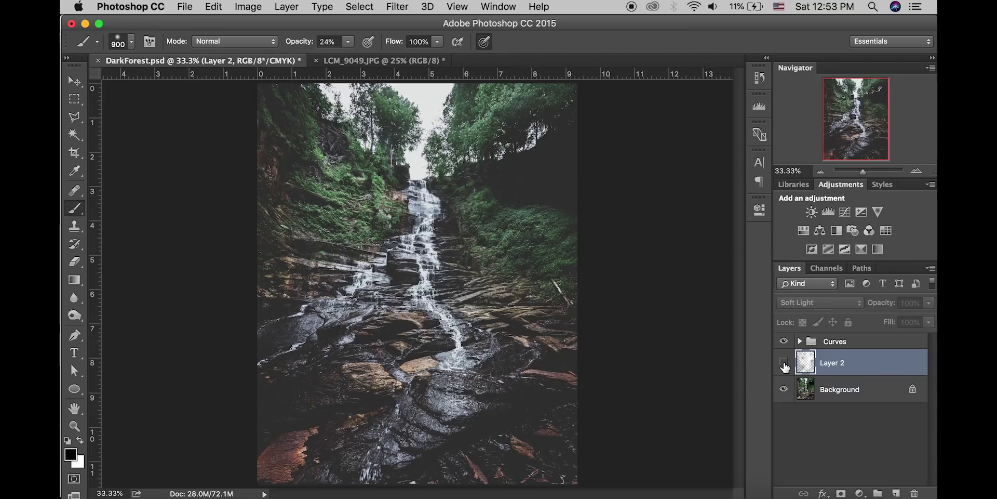
left_click(783, 363)
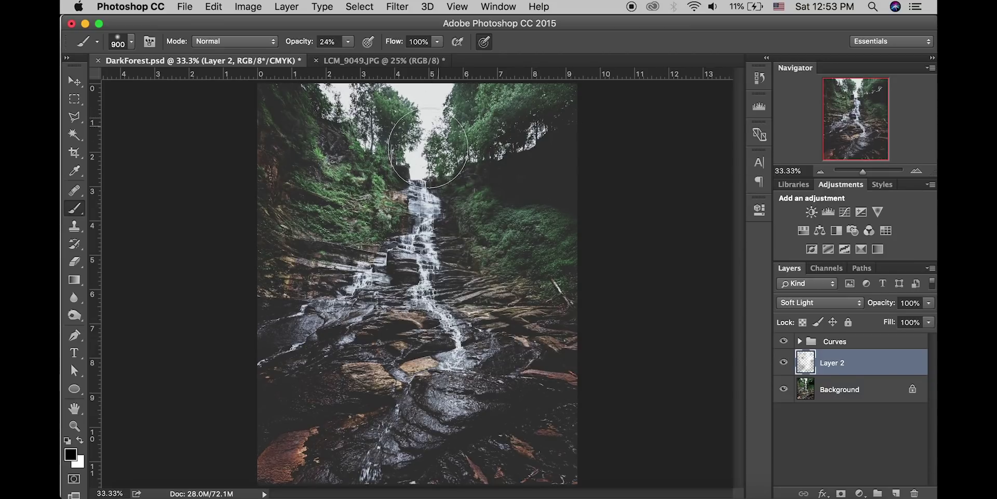
left_click(821, 172)
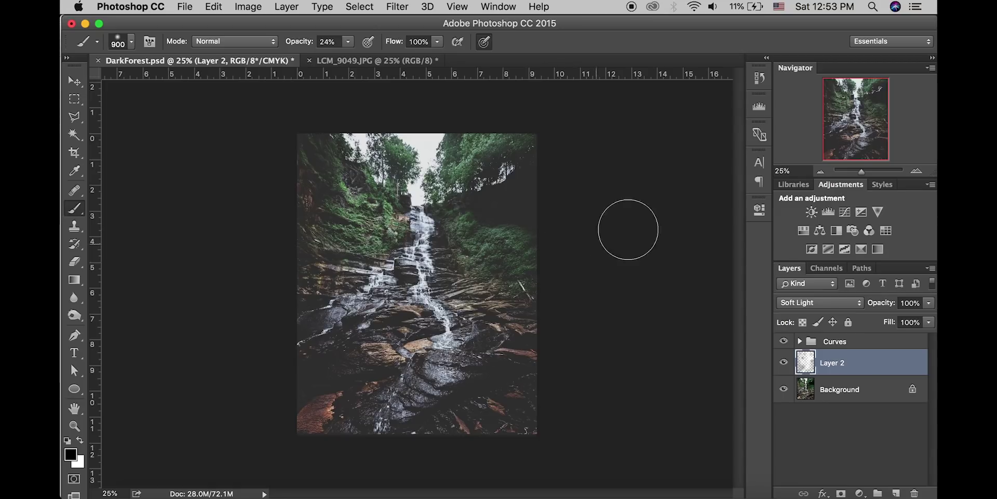
left_click(918, 171)
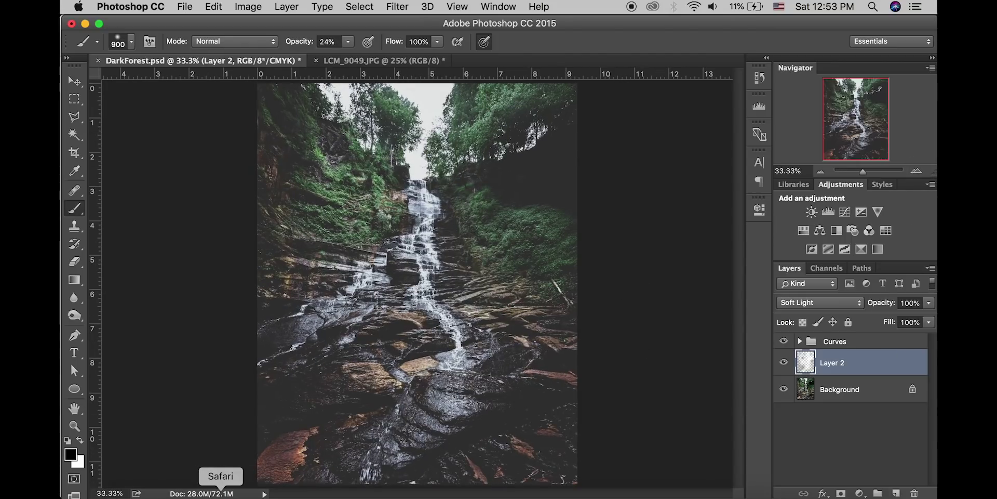
Step: Switch to Safari, browse more of the forest reference photos on Instagram, and return to Photoshop
left_click(220, 495)
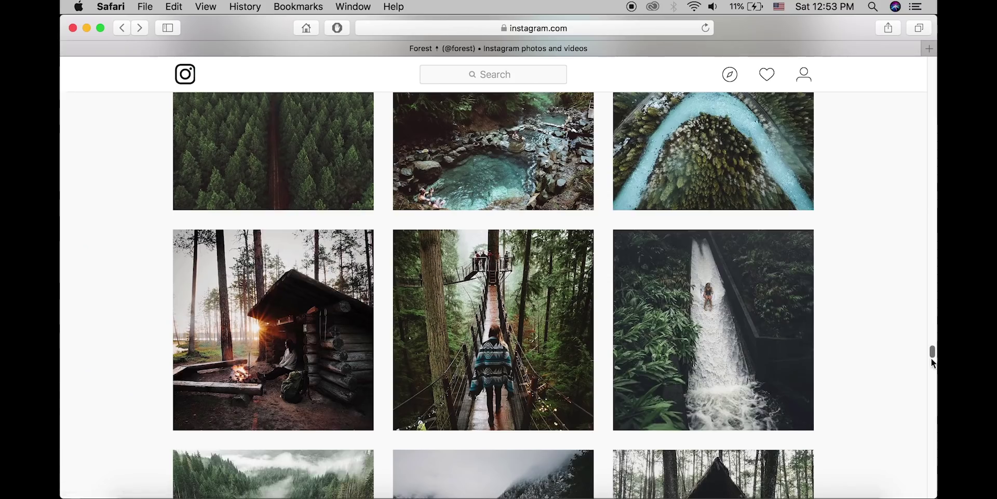
left_click_drag(933, 352, 932, 425)
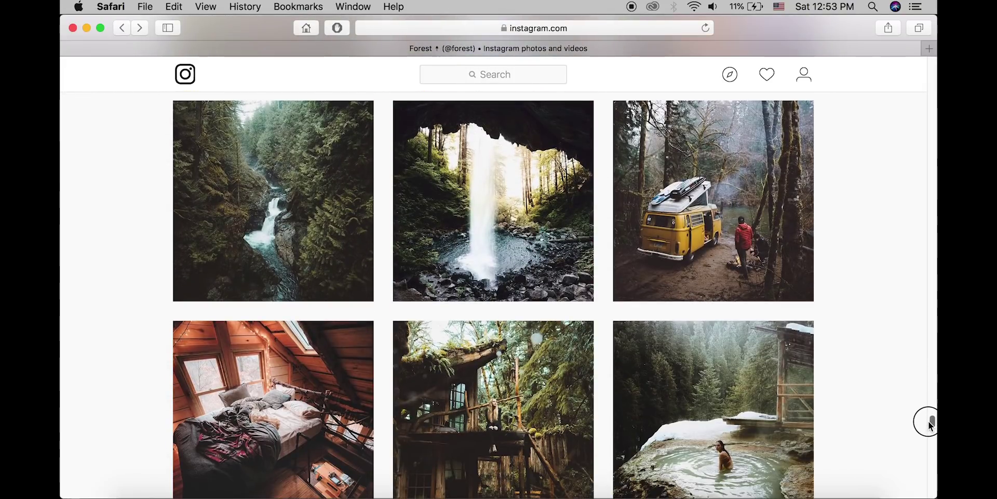
left_click(469, 496)
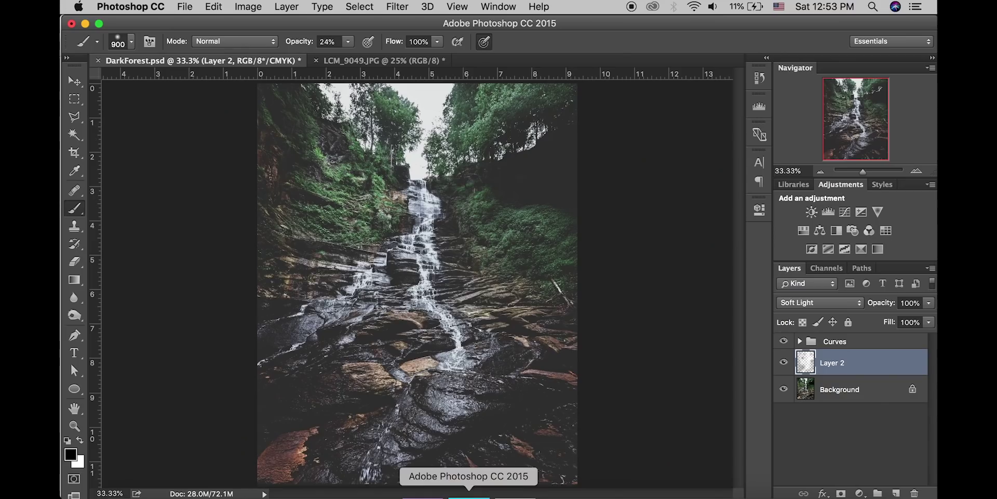